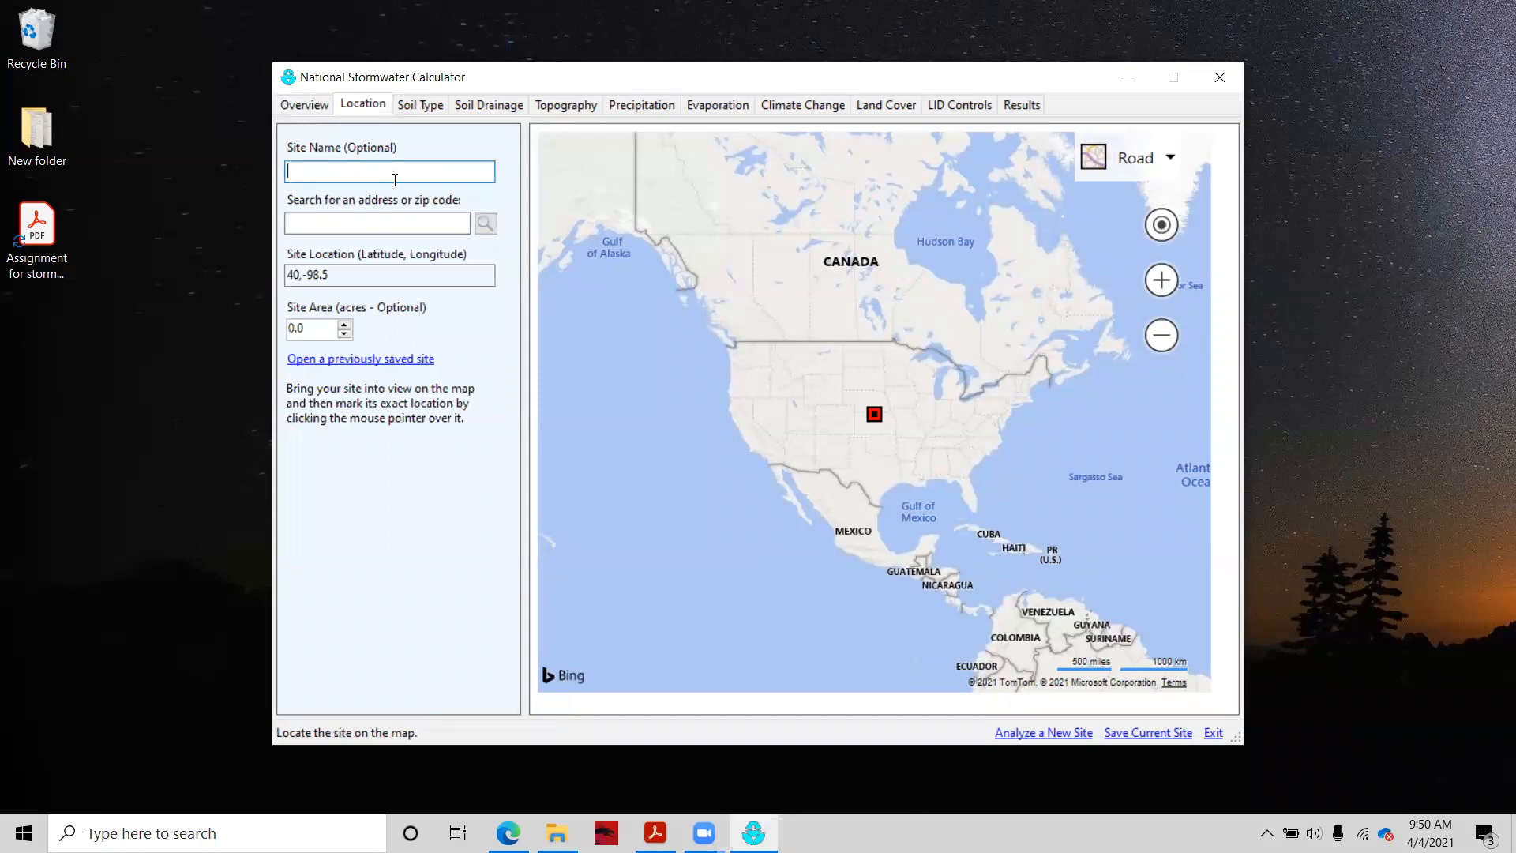
Name the site Rowan university, locate it by zip code 08028 and set its area to 20 acres.
{"action": "type", "text": "an university"}
{"action": "left_click", "coordinate": [341, 224]}
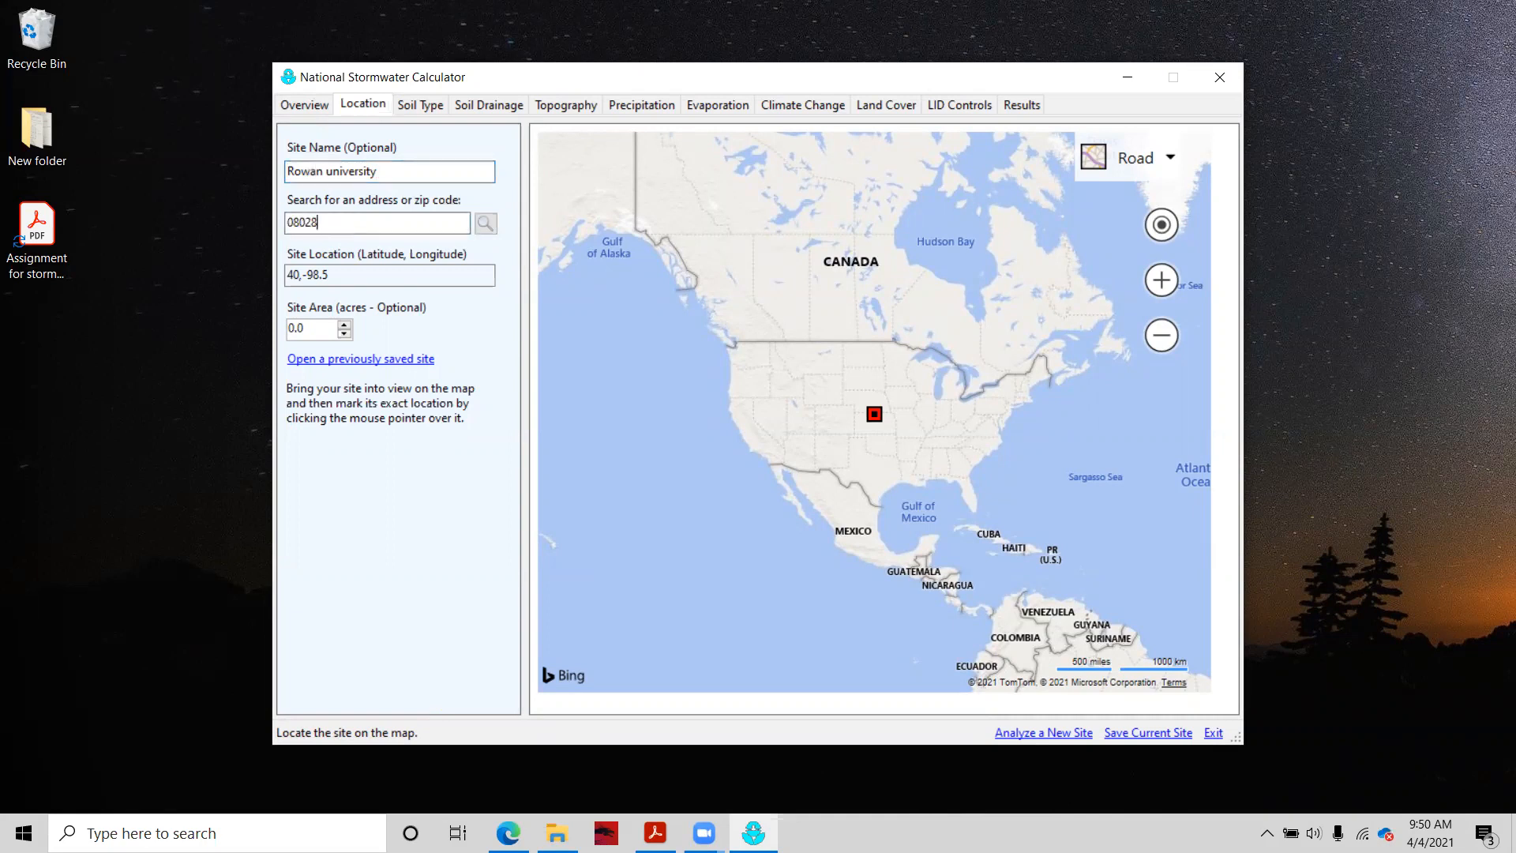
{"action": "type", "text": "08028"}
{"action": "left_click", "coordinate": [483, 223]}
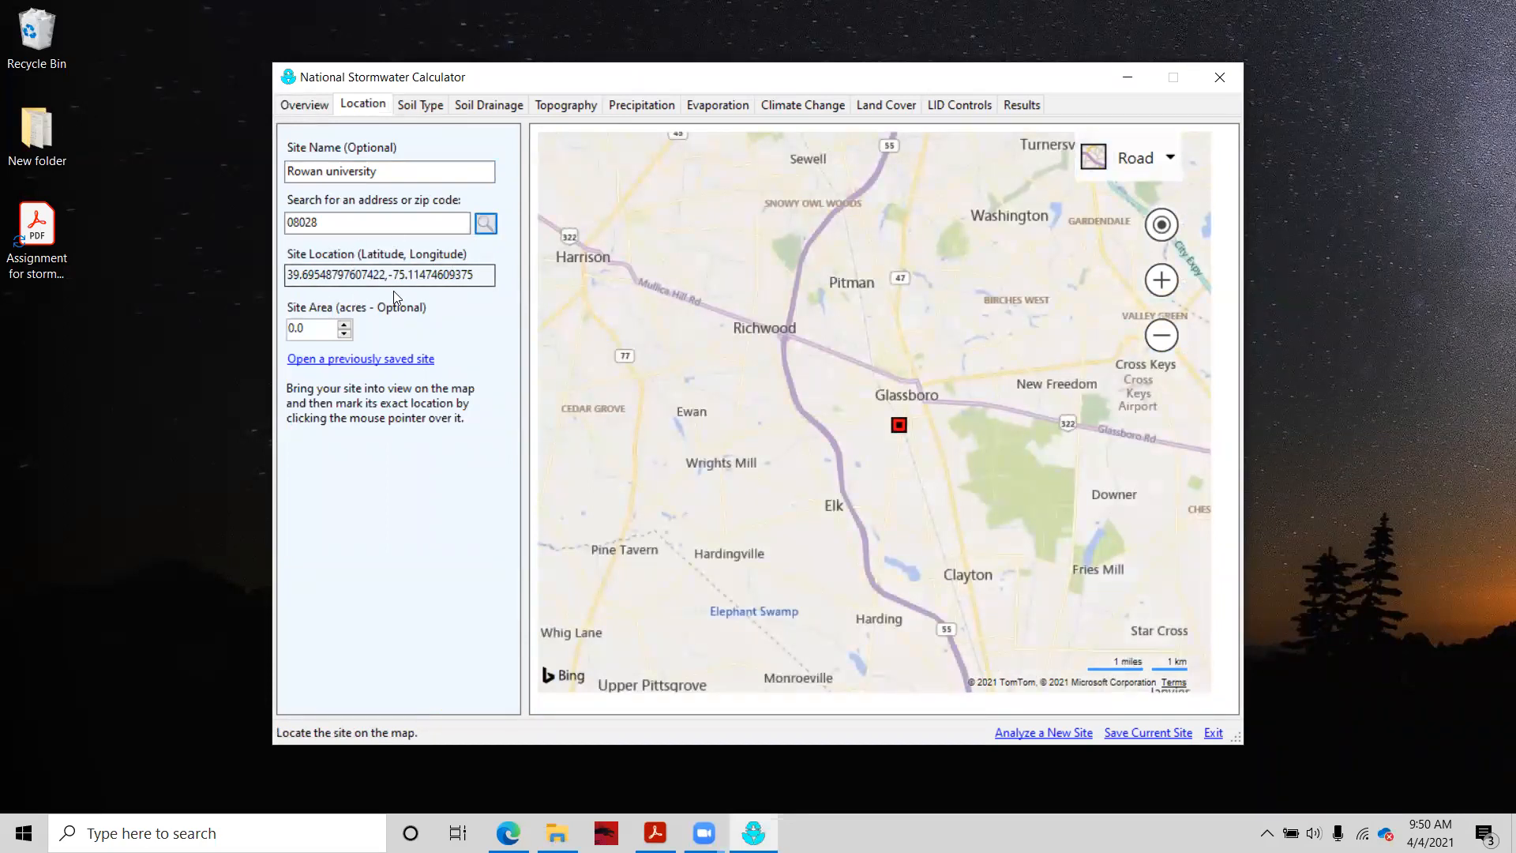
{"action": "left_click_drag", "start_coordinate": [312, 328], "coordinate": [256, 324]}
Display the soil survey data for the site's soil type and examine the runoff categories around Glassboro.
{"action": "left_click", "coordinate": [437, 107]}
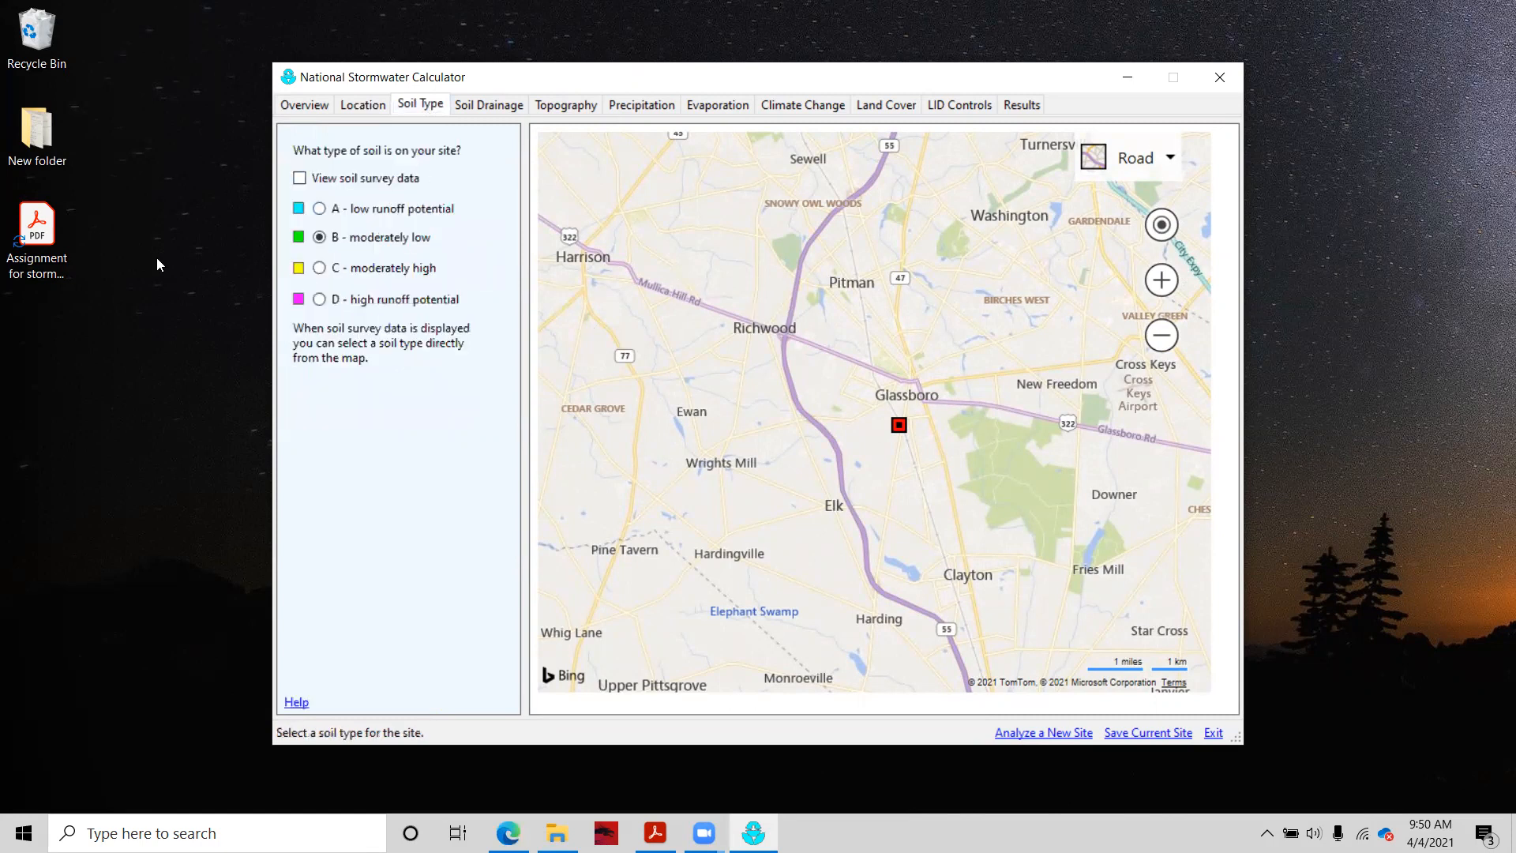
{"action": "left_click", "coordinate": [319, 177]}
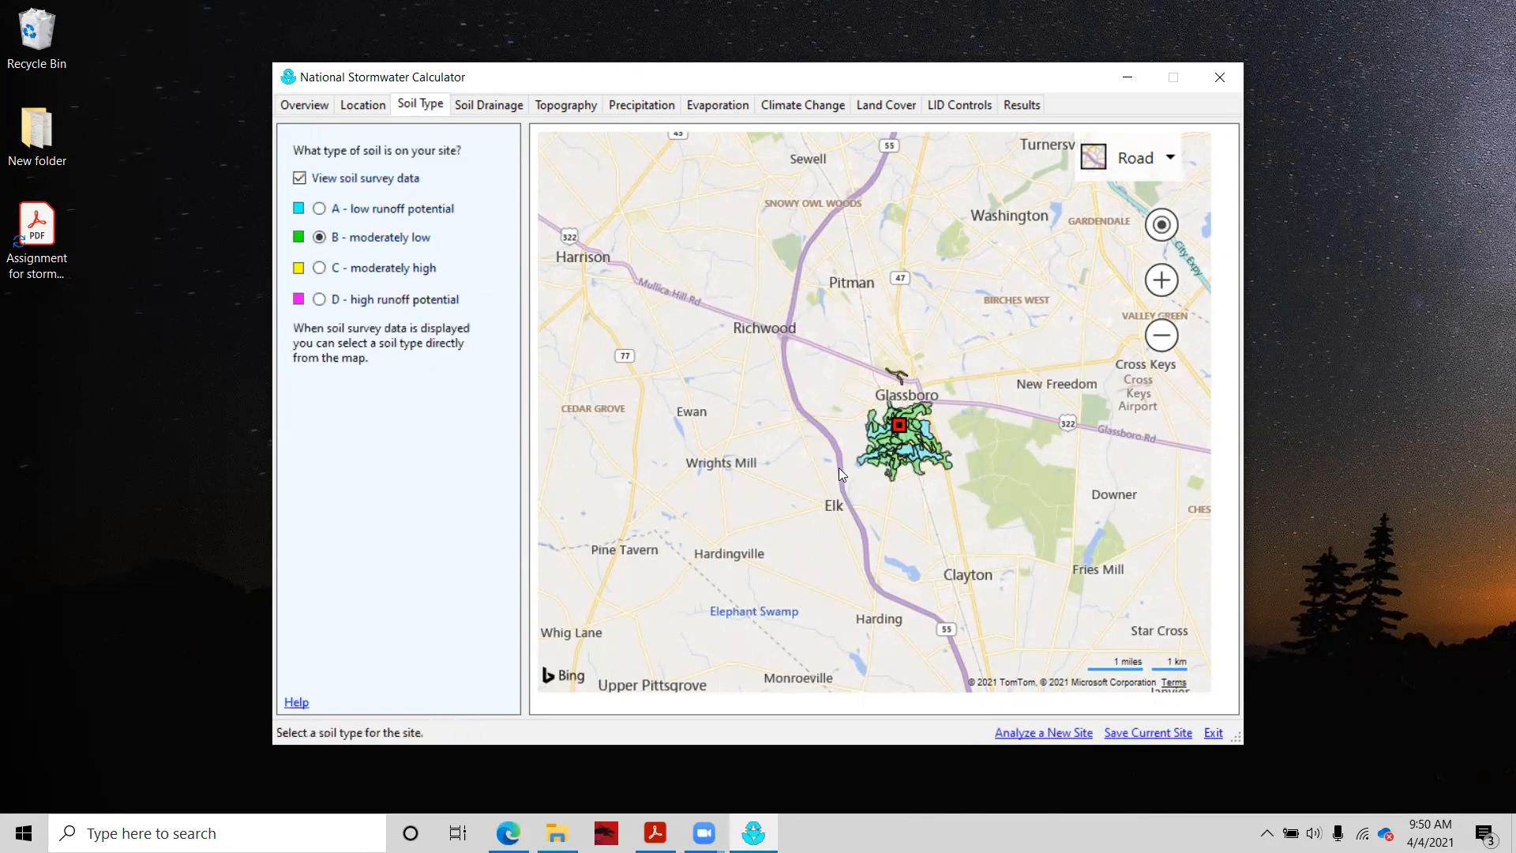
{"action": "scroll", "coordinate": [930, 466], "scroll_direction": "up", "scroll_amount": 2}
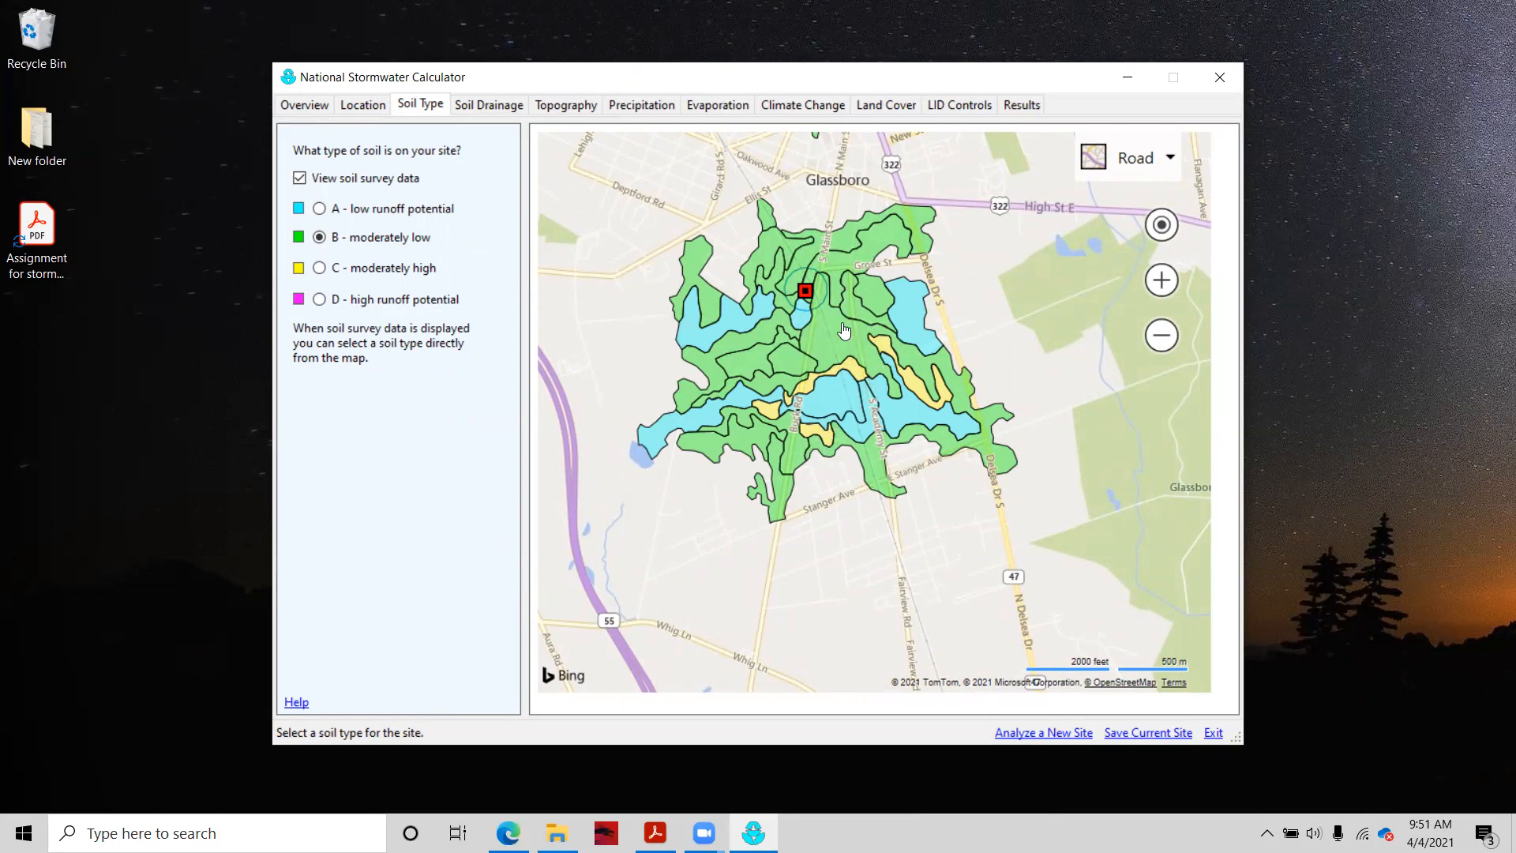
Show the soil survey data for soil drainage and pick the 0.279 inches/hour rate from the area near the site.
{"action": "left_click", "coordinate": [495, 105]}
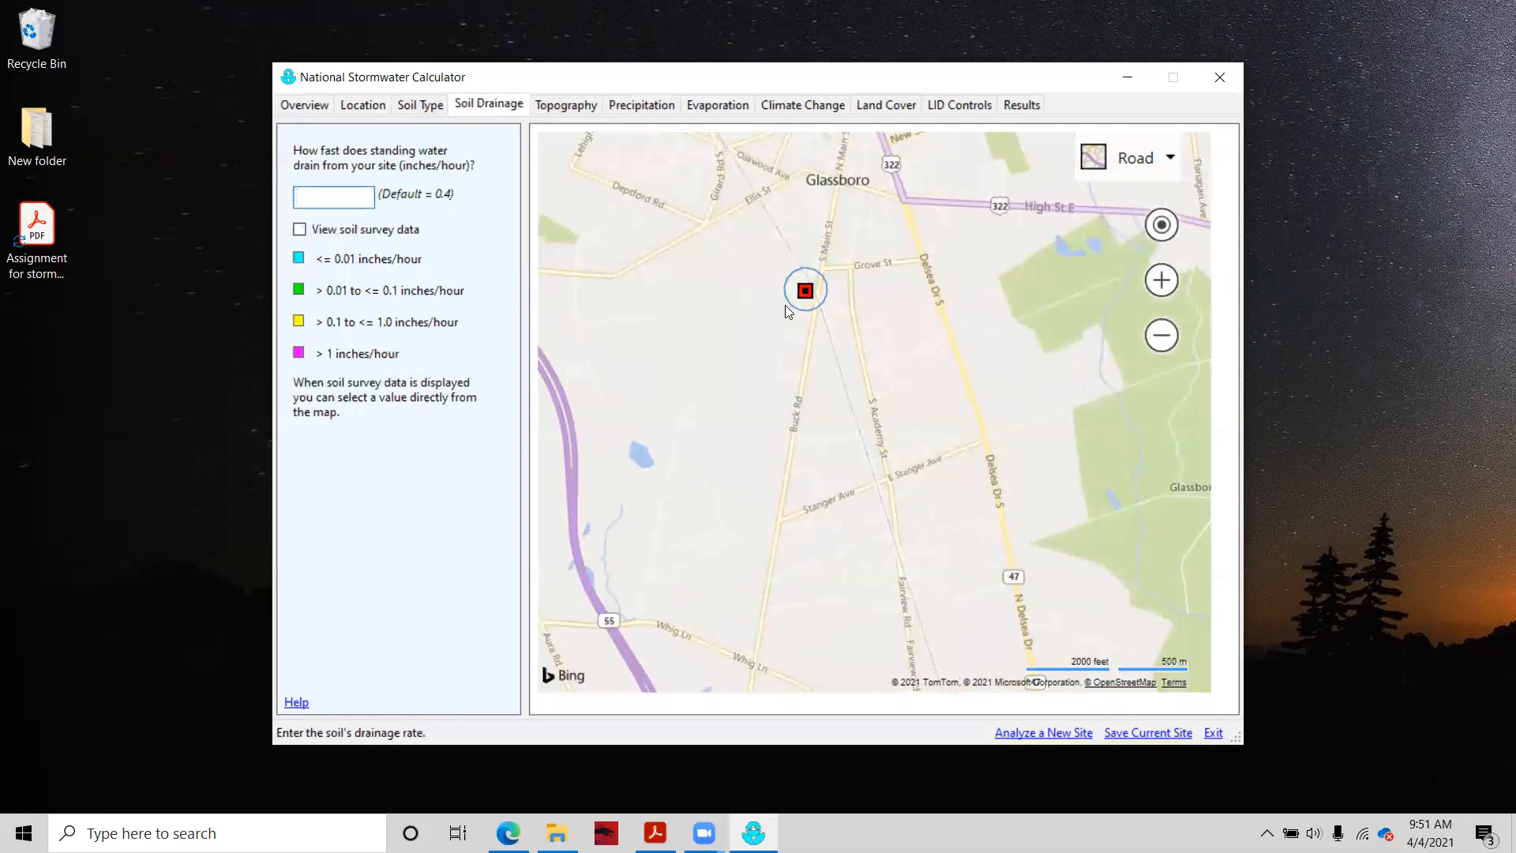
{"action": "left_click", "coordinate": [345, 231]}
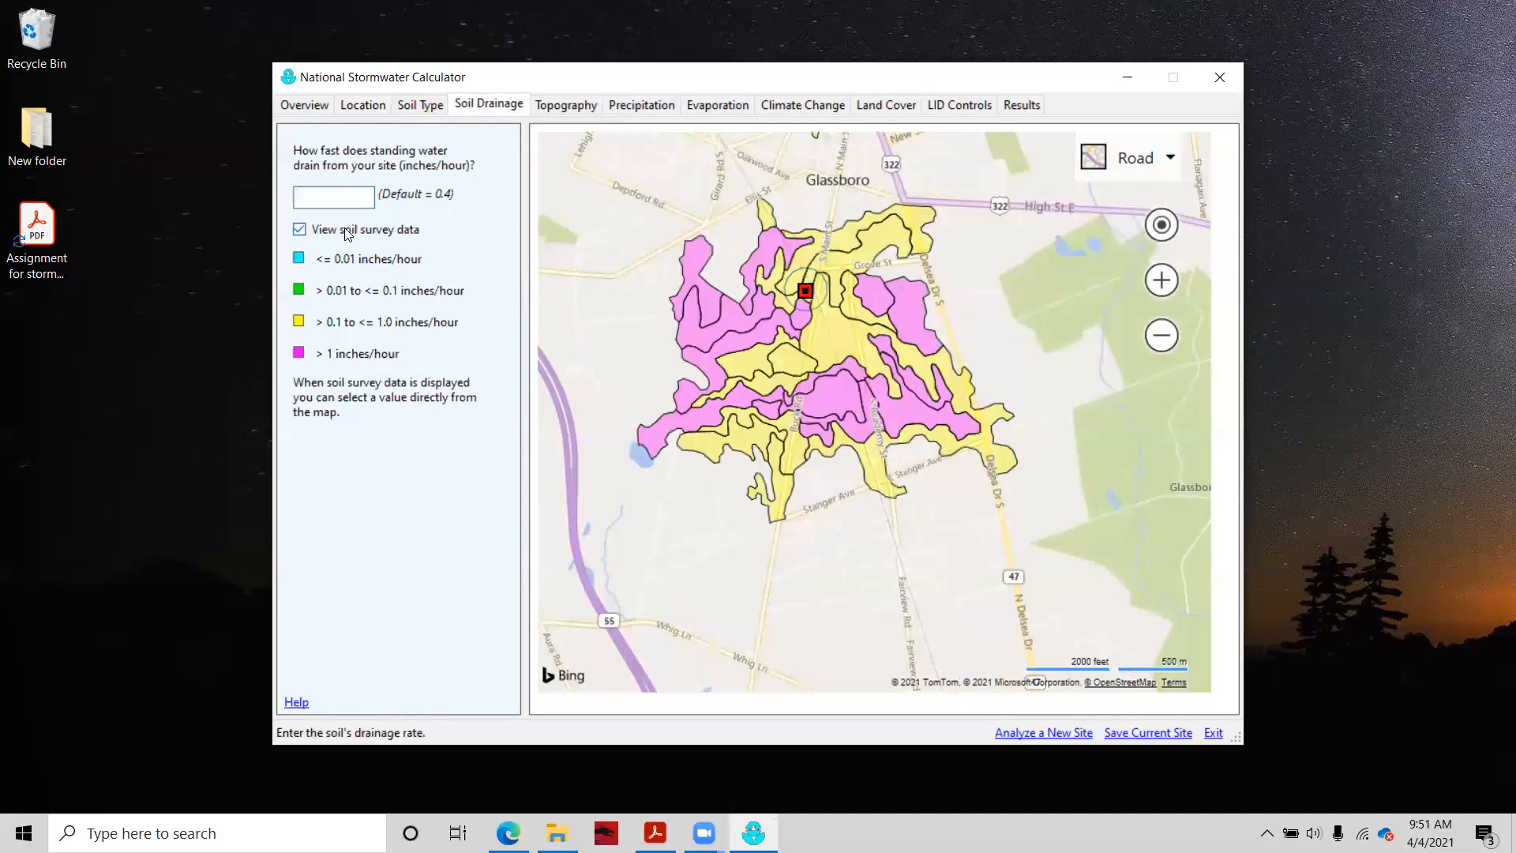
{"action": "left_click", "coordinate": [829, 330]}
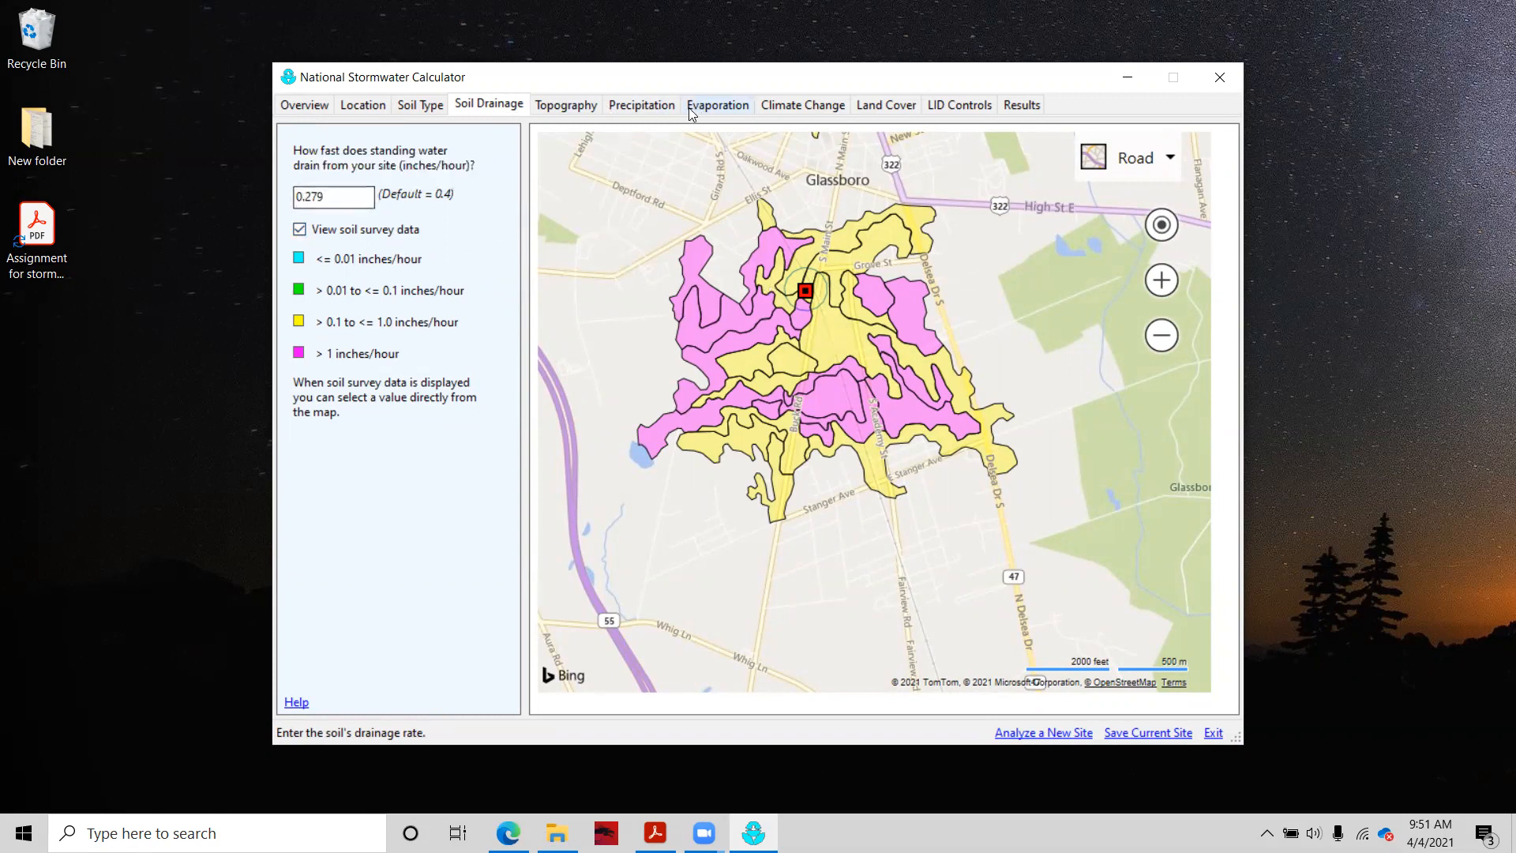
Review the site's topography, rain gage, evaporation weather station and climate change settings.
{"action": "left_click", "coordinate": [575, 113]}
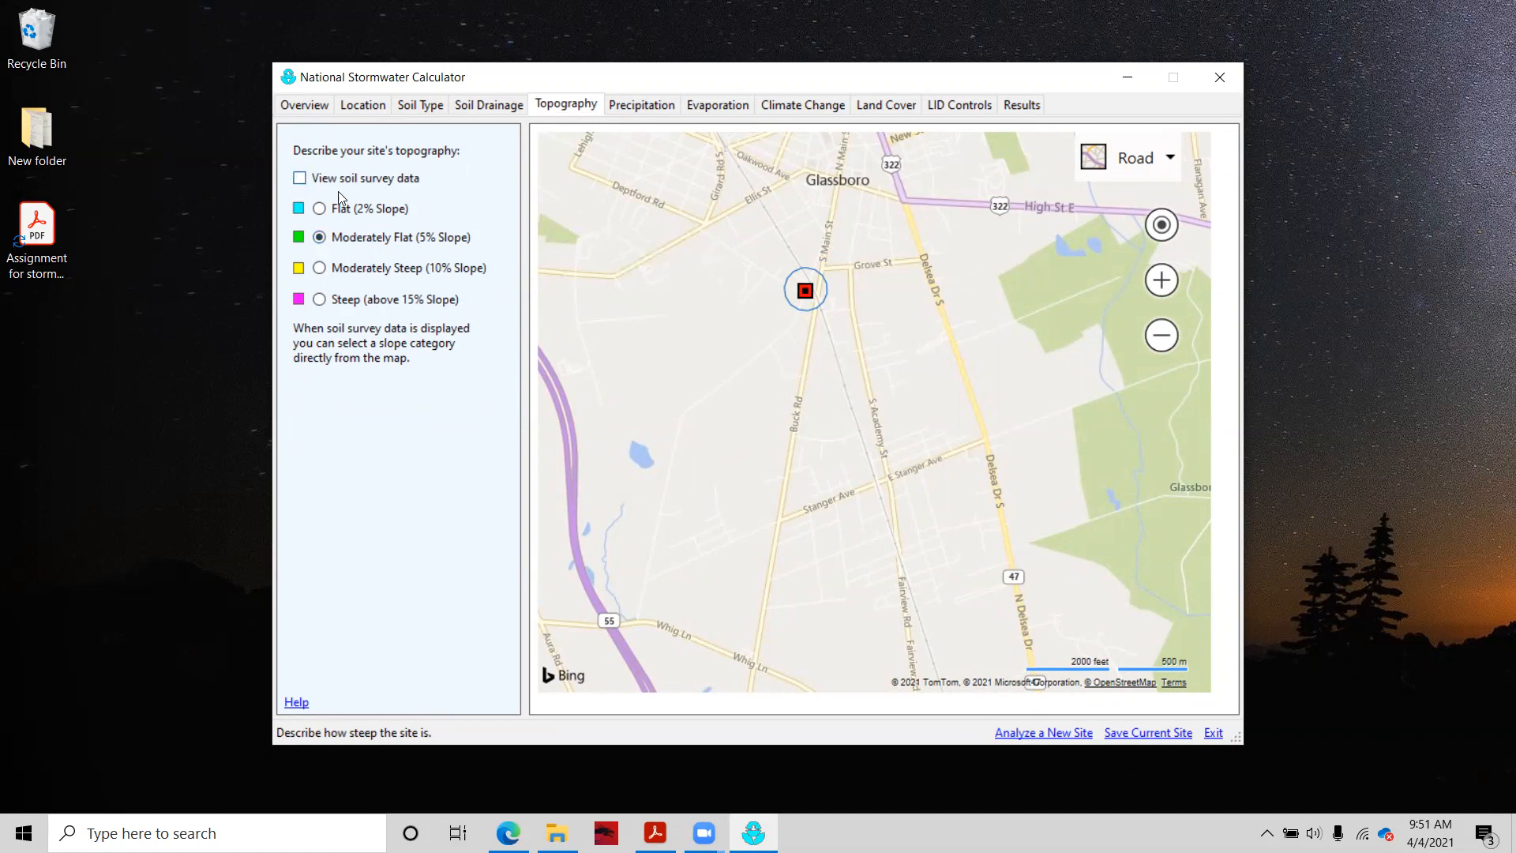
{"action": "left_click", "coordinate": [643, 105]}
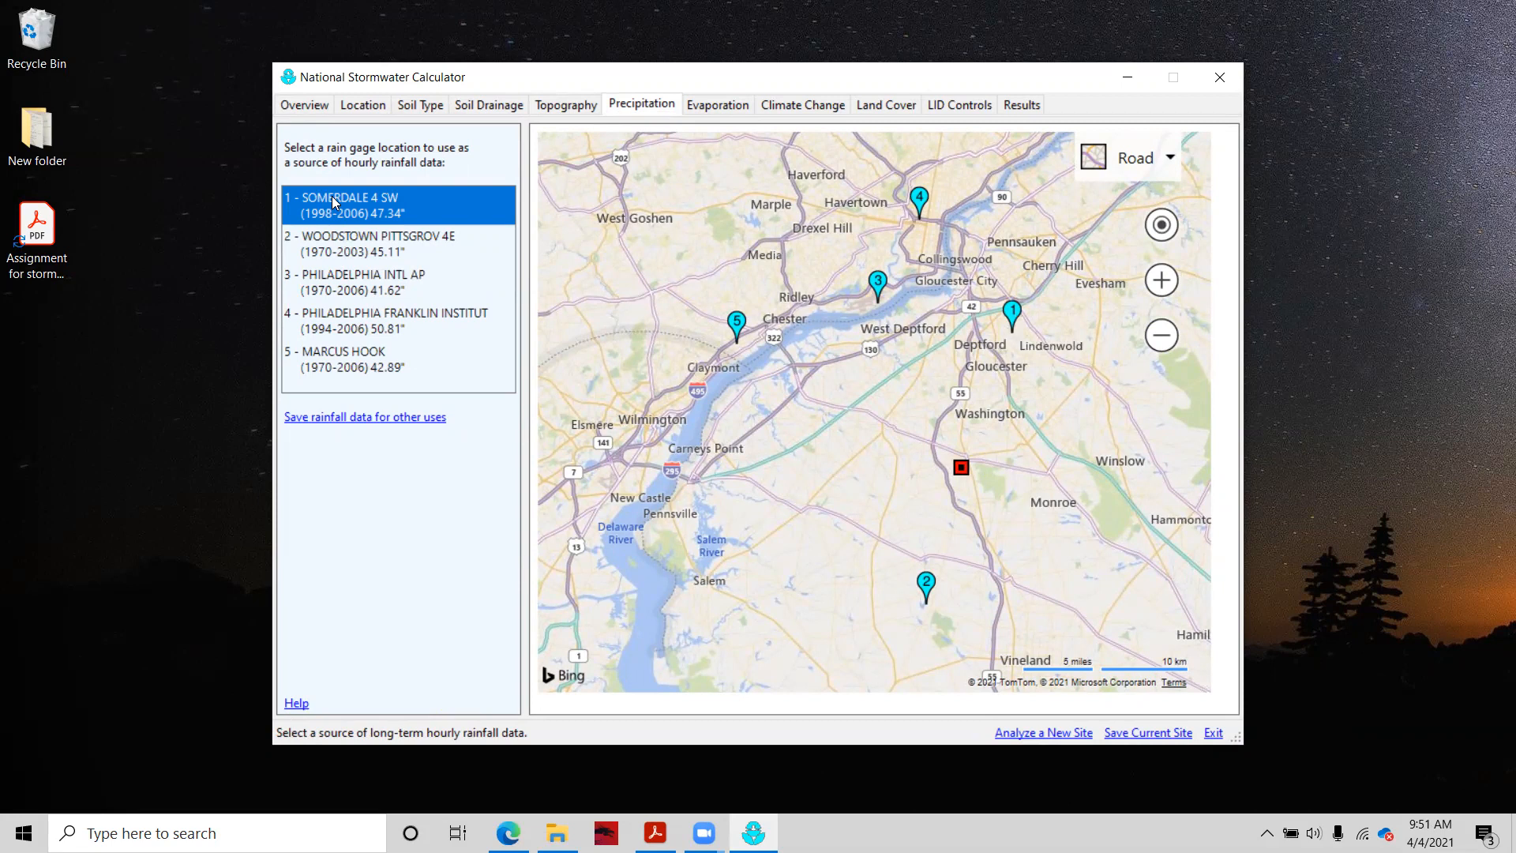
{"action": "left_click", "coordinate": [706, 114]}
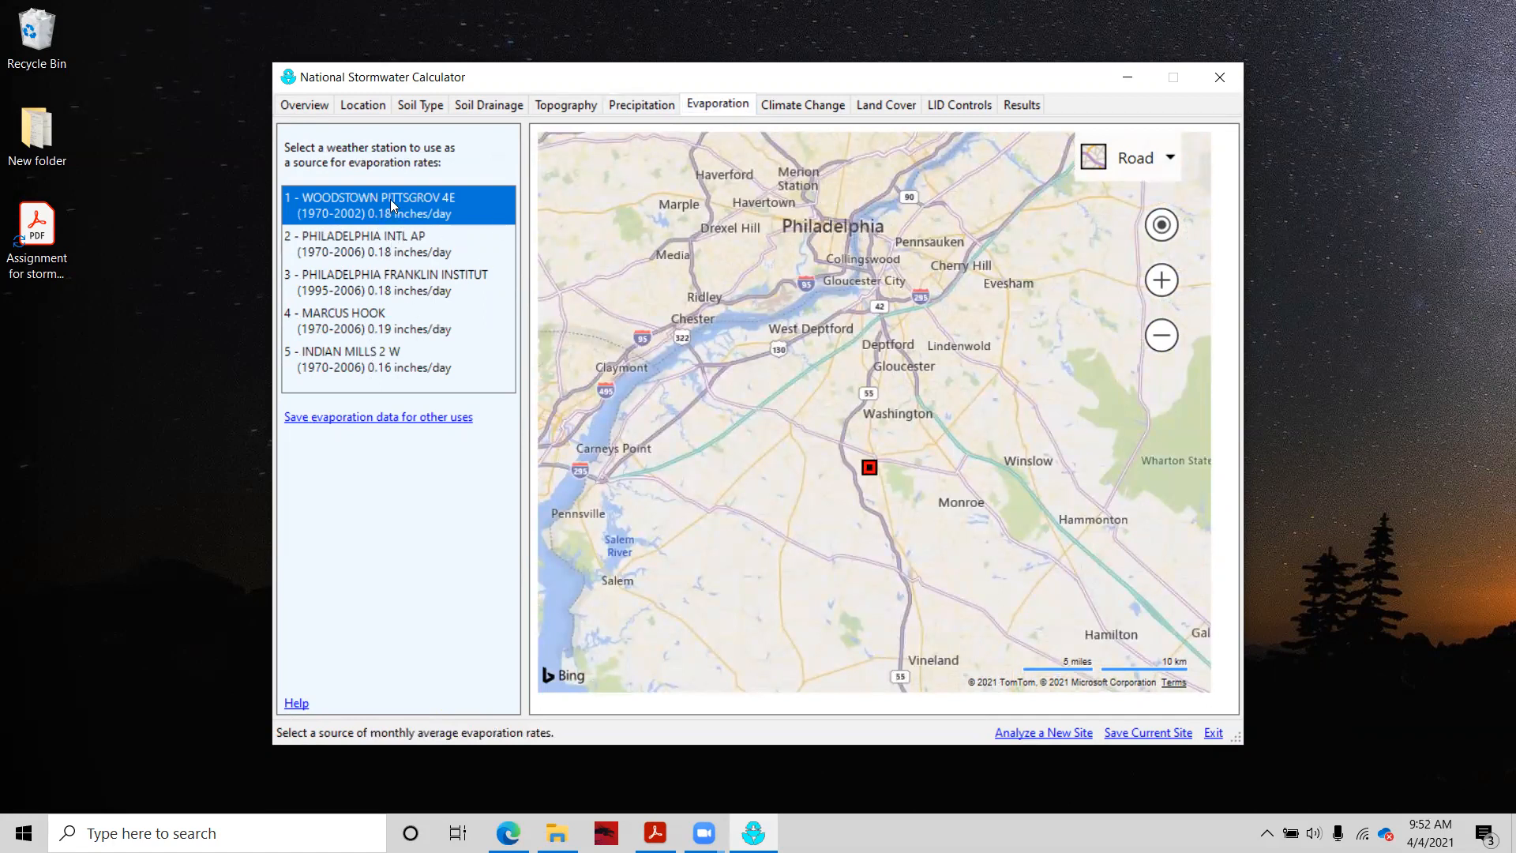
{"action": "left_click", "coordinate": [813, 109]}
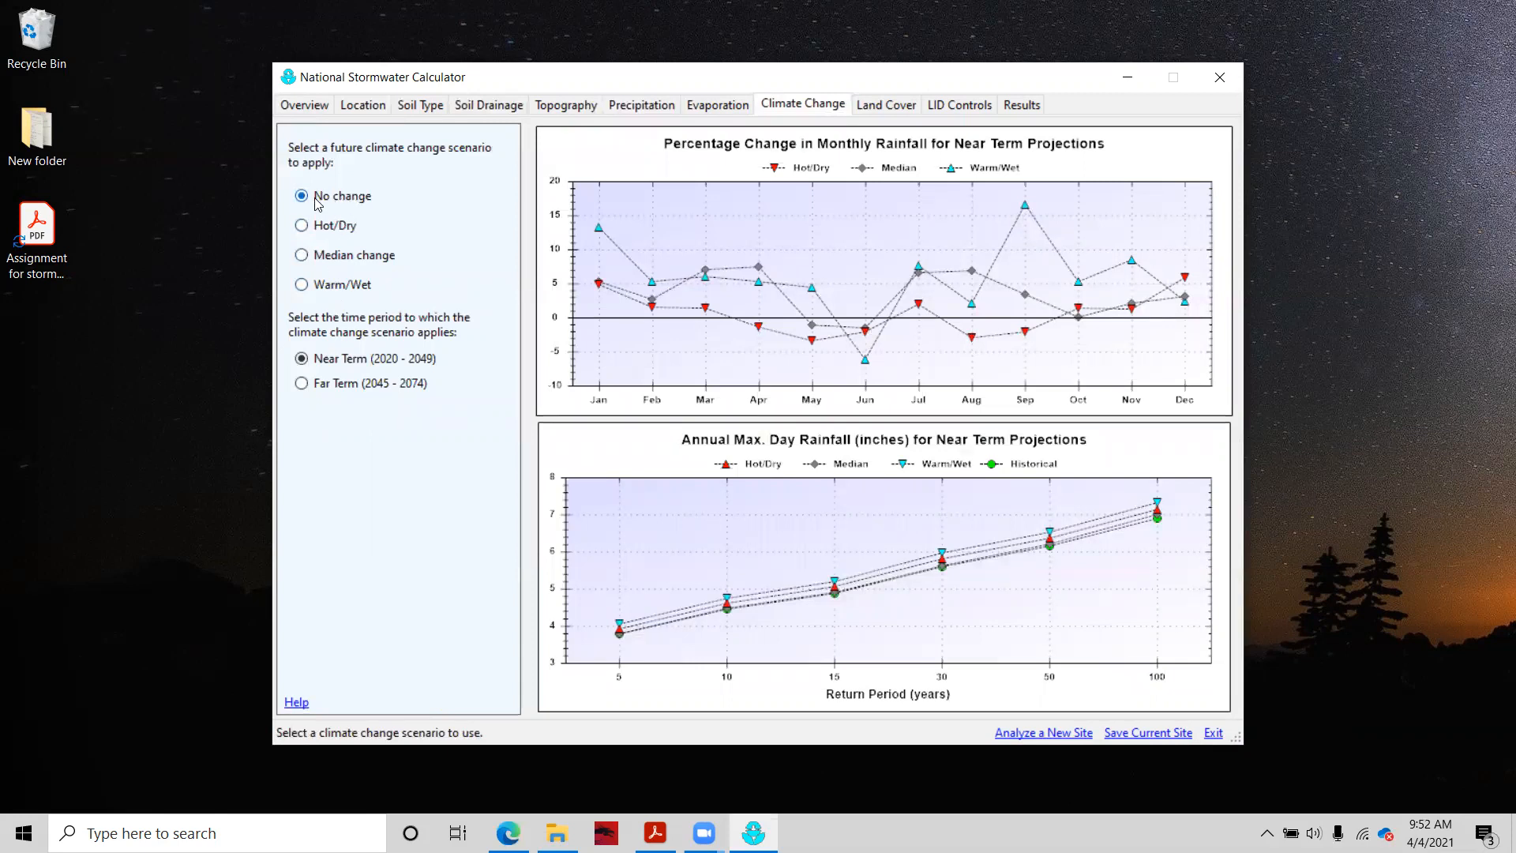
Open the land cover settings and look up the first location's land cover percentages in the assignment PDF.
{"action": "left_click", "coordinate": [900, 108]}
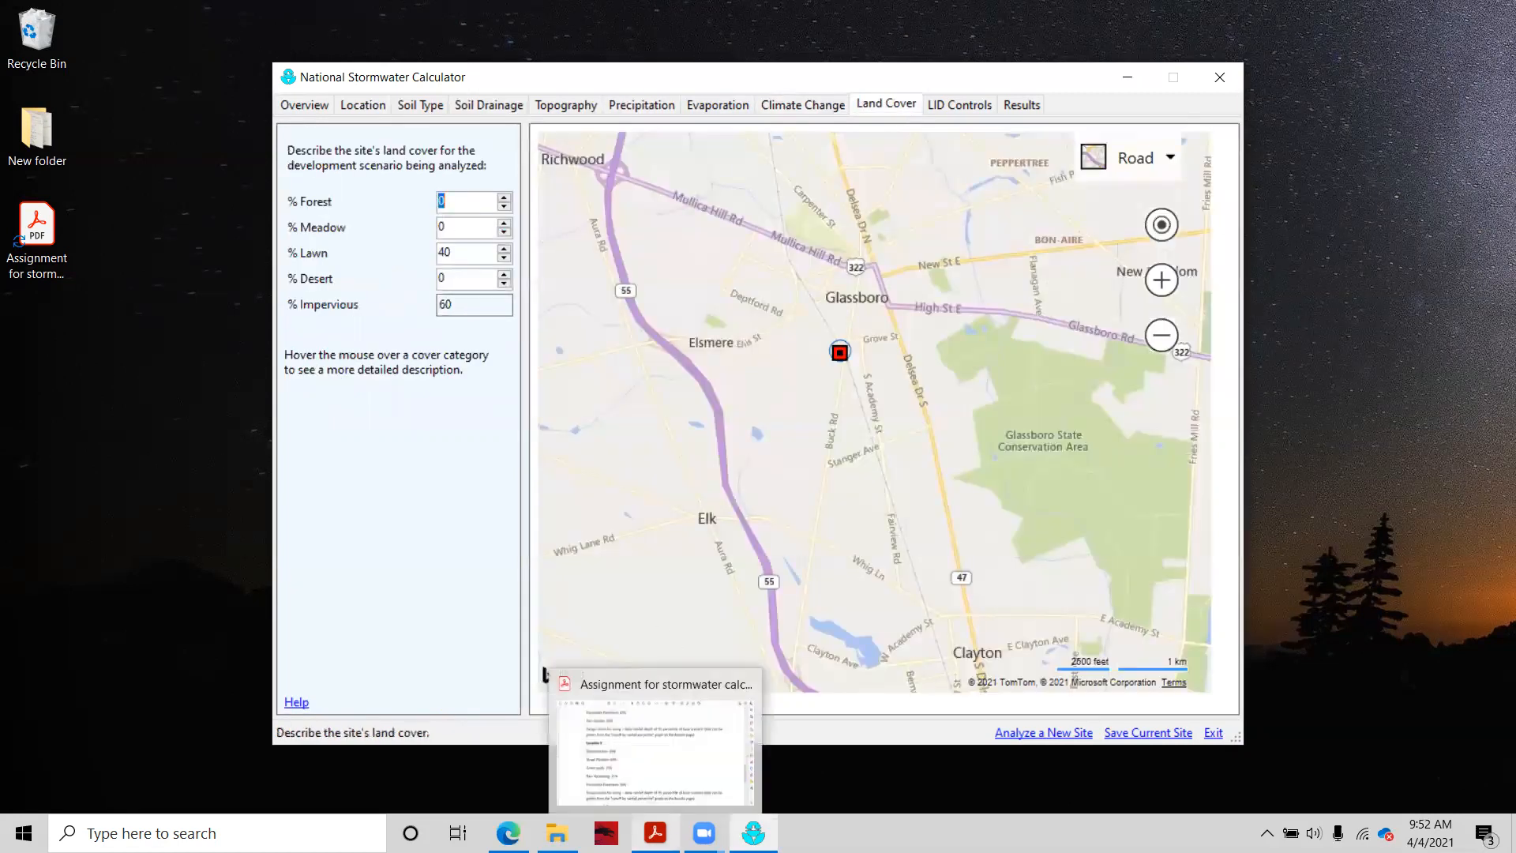
{"action": "left_click", "coordinate": [654, 821]}
{"action": "scroll", "coordinate": [450, 568], "scroll_direction": "up", "scroll_amount": 5}
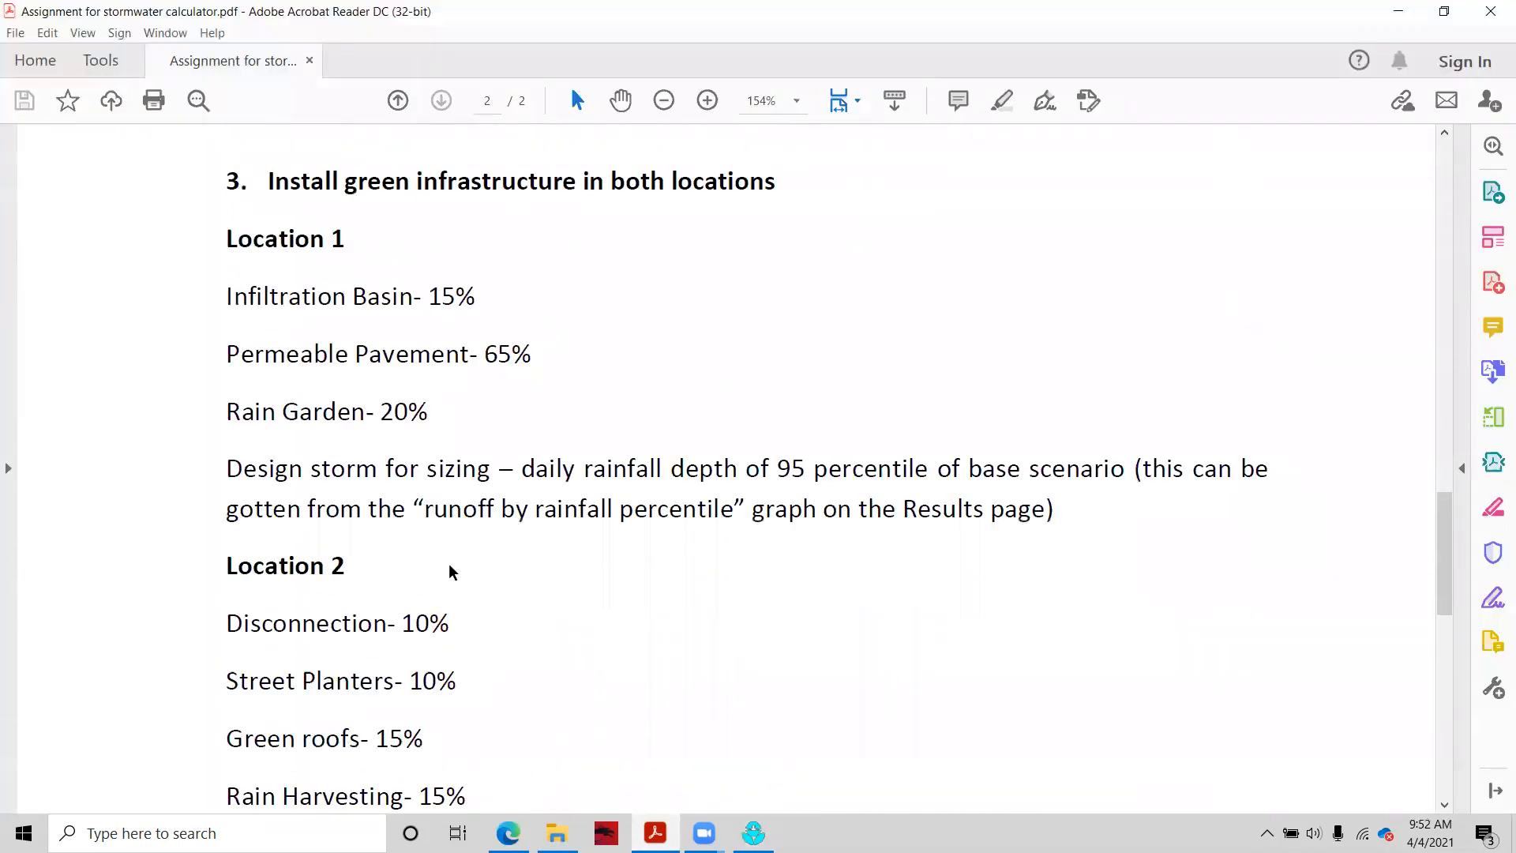
{"action": "scroll", "coordinate": [451, 570], "scroll_direction": "up", "scroll_amount": 20}
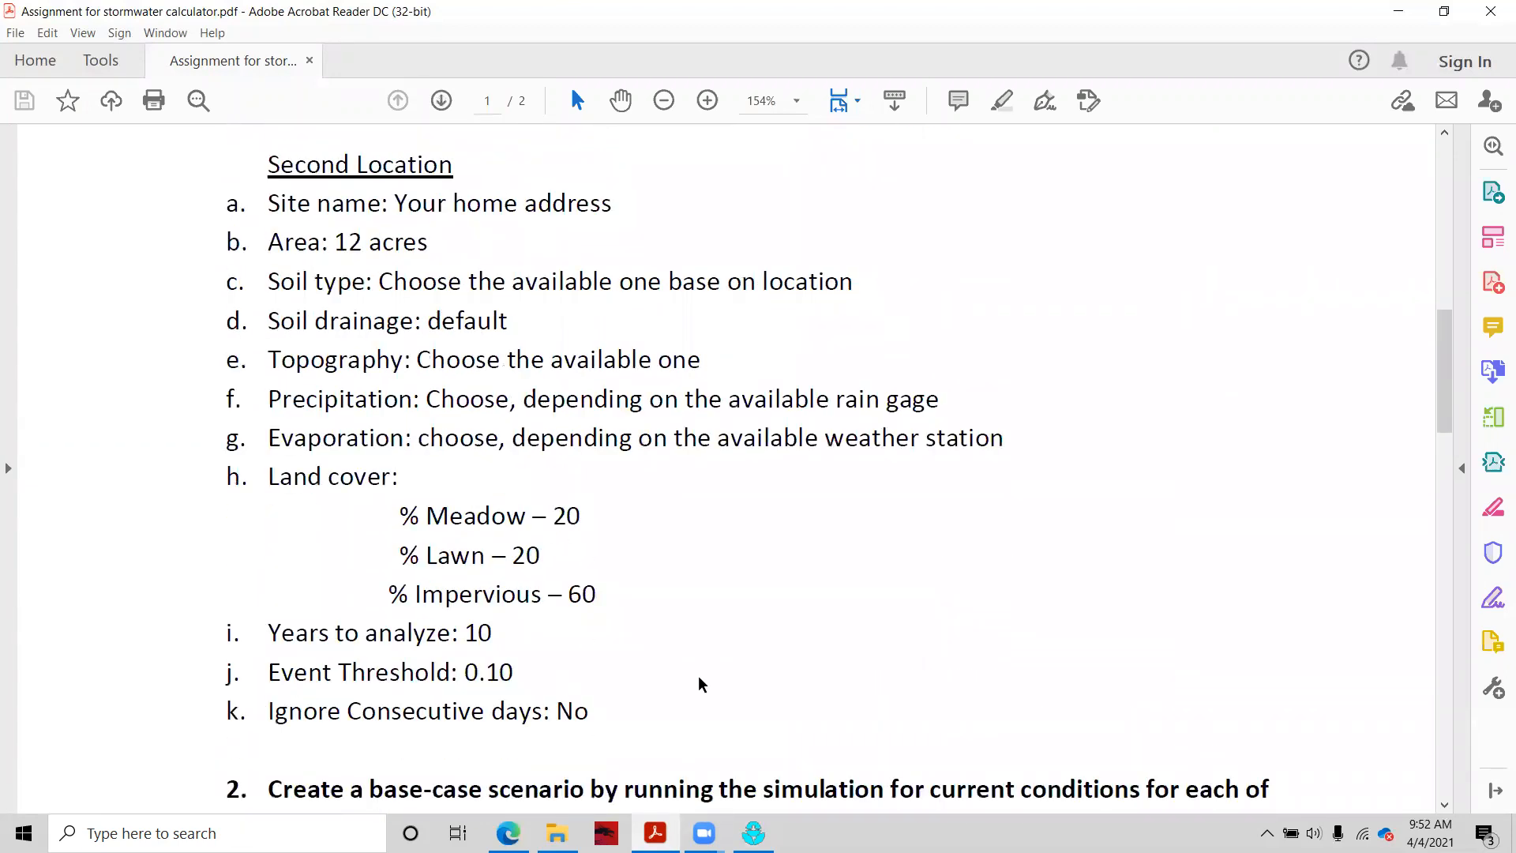
{"action": "scroll", "coordinate": [564, 436], "scroll_direction": "up", "scroll_amount": 10}
{"action": "scroll", "coordinate": [564, 436], "scroll_direction": "up", "scroll_amount": 4}
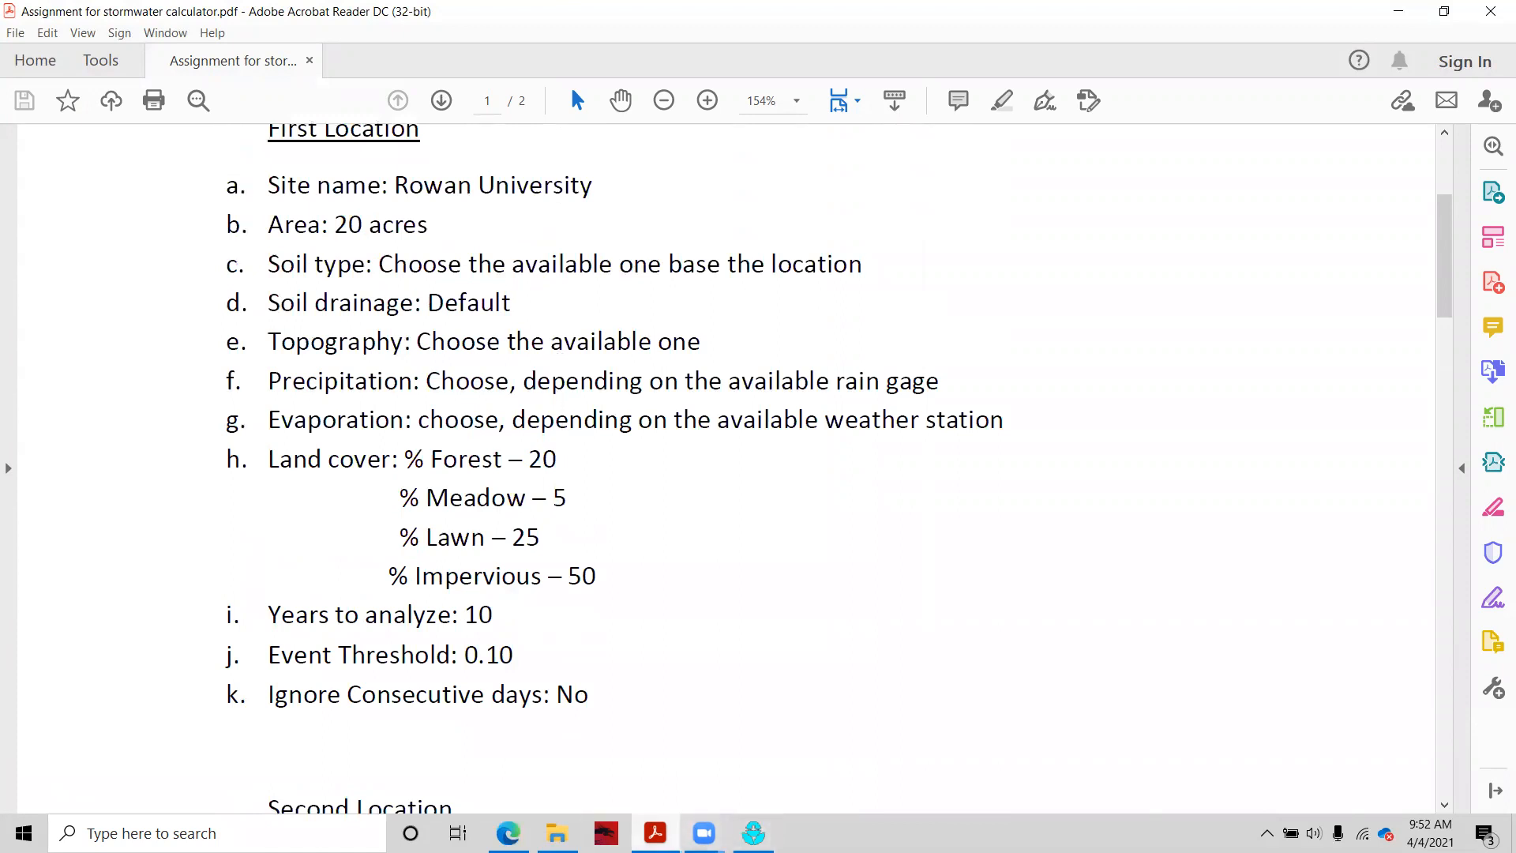
Return to the National Stormwater Calculator and set the land cover to 20% forest, 5% meadow and 25% lawn.
{"action": "left_click", "coordinate": [753, 833]}
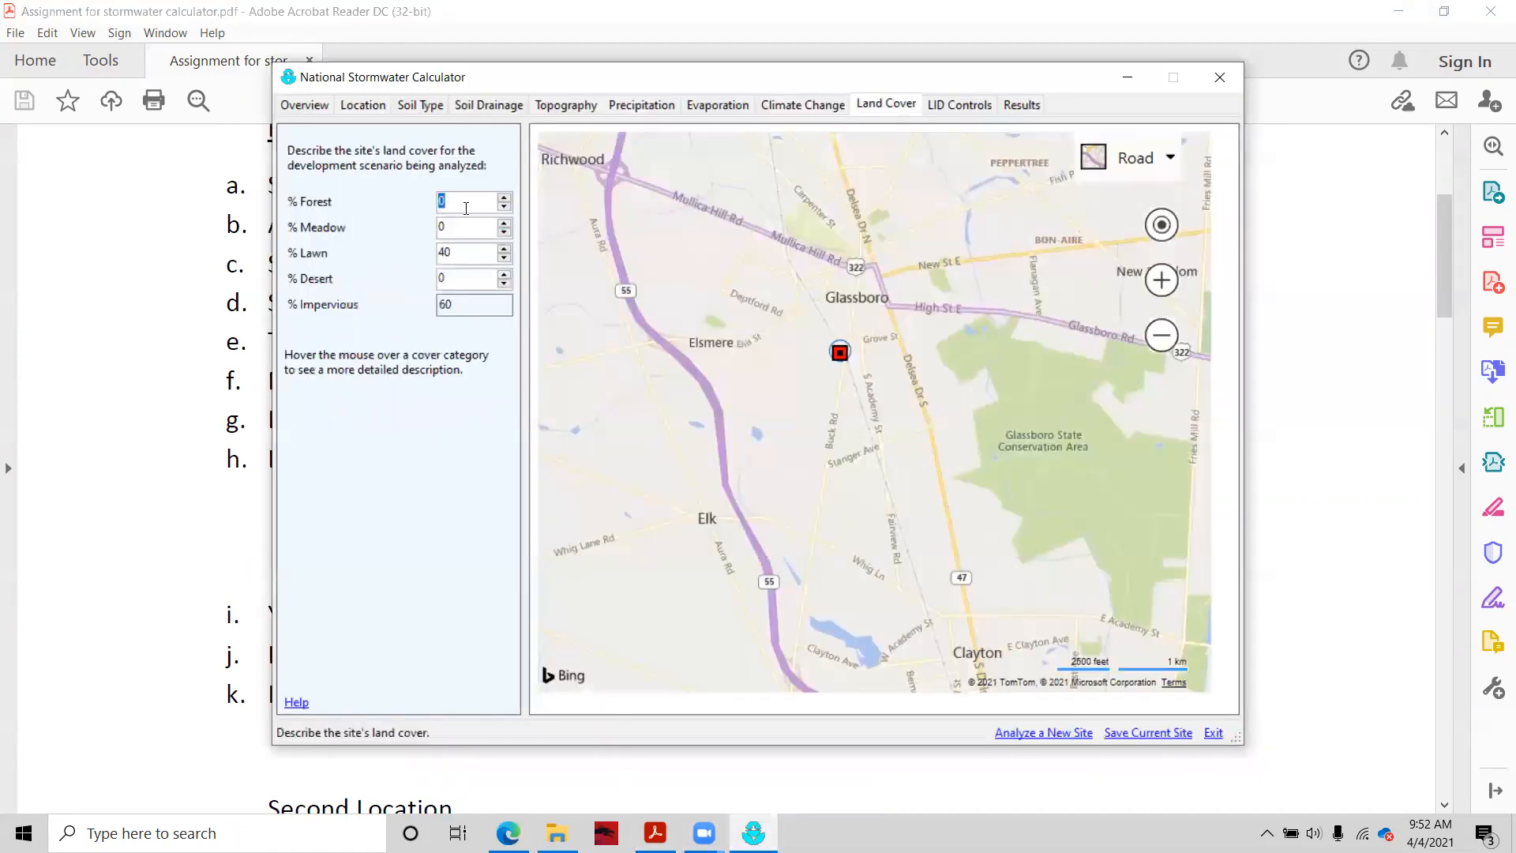
{"action": "type", "text": "2"}
{"action": "double_click", "coordinate": [441, 226]}
{"action": "type", "text": "5"}
{"action": "key", "text": "Tab"}
{"action": "type", "text": "2"}
Leave all LID practices at zero and calculate the runoff results for the current scenario.
{"action": "left_click", "coordinate": [950, 107]}
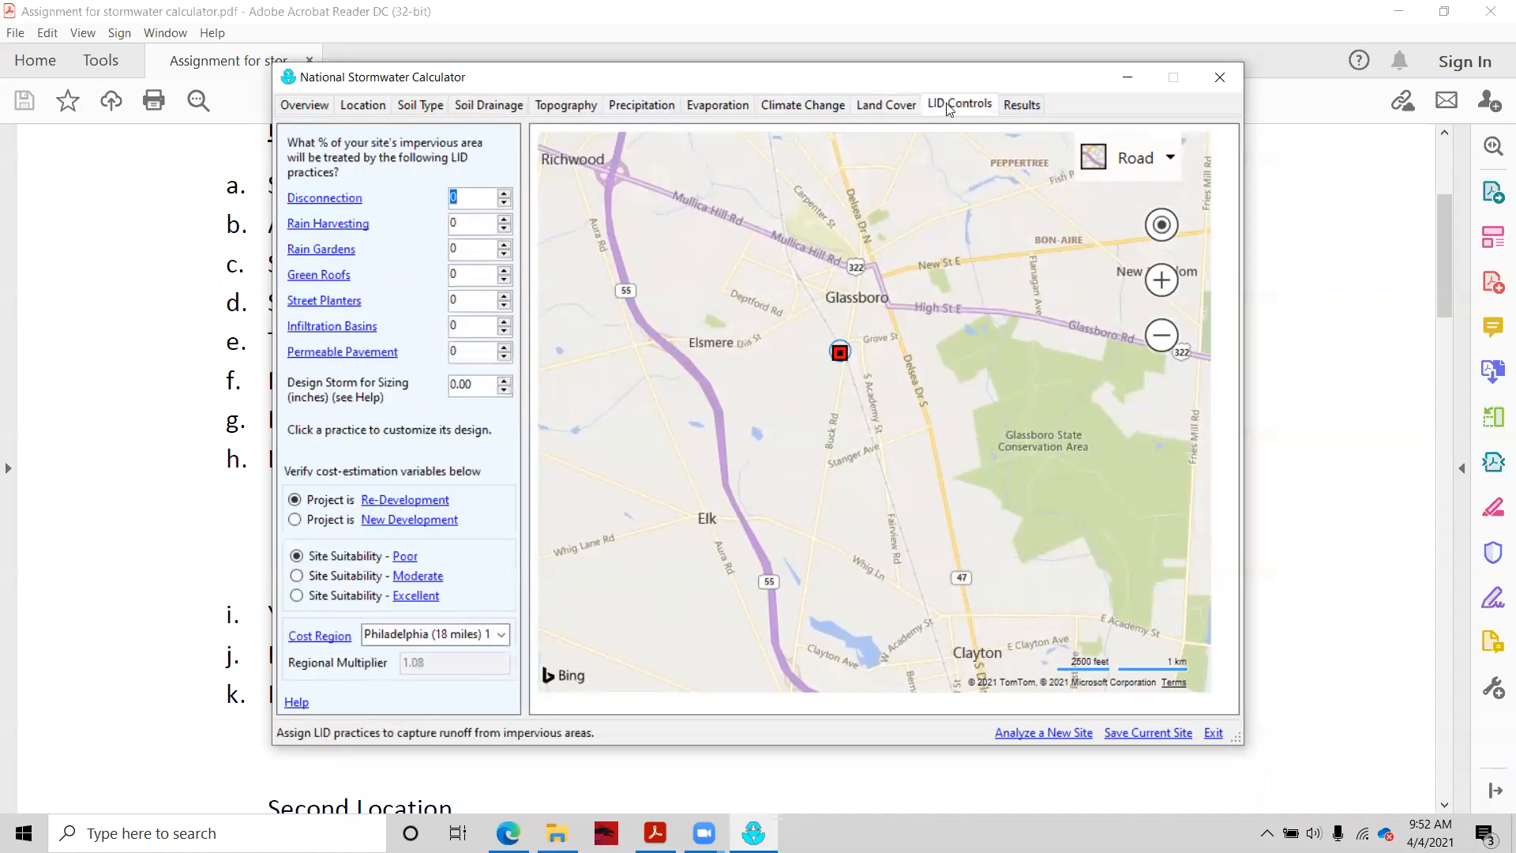
{"action": "left_click", "coordinate": [1023, 105]}
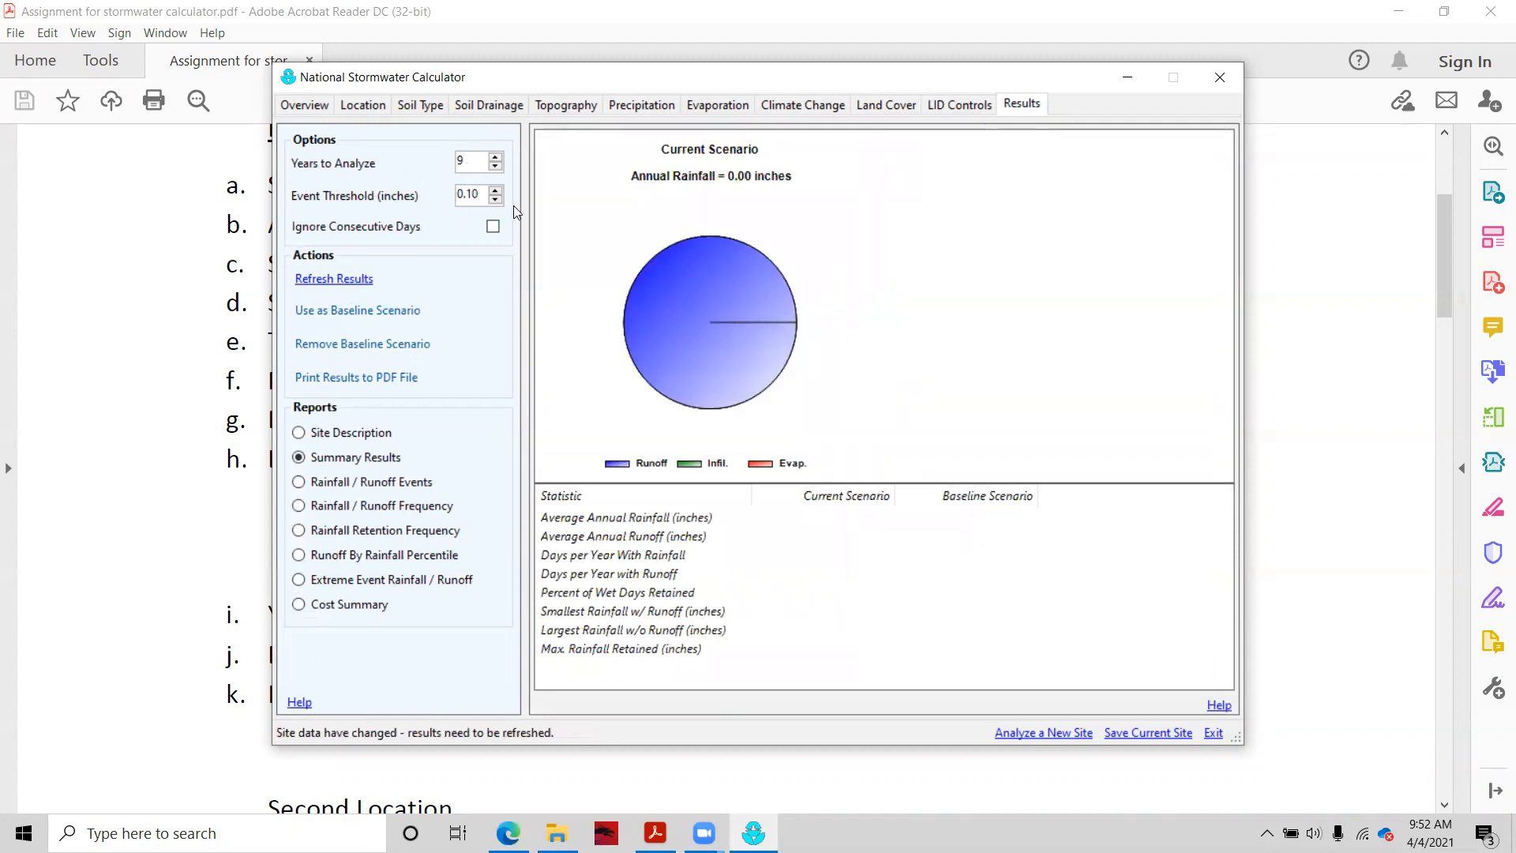
{"action": "left_click", "coordinate": [341, 280]}
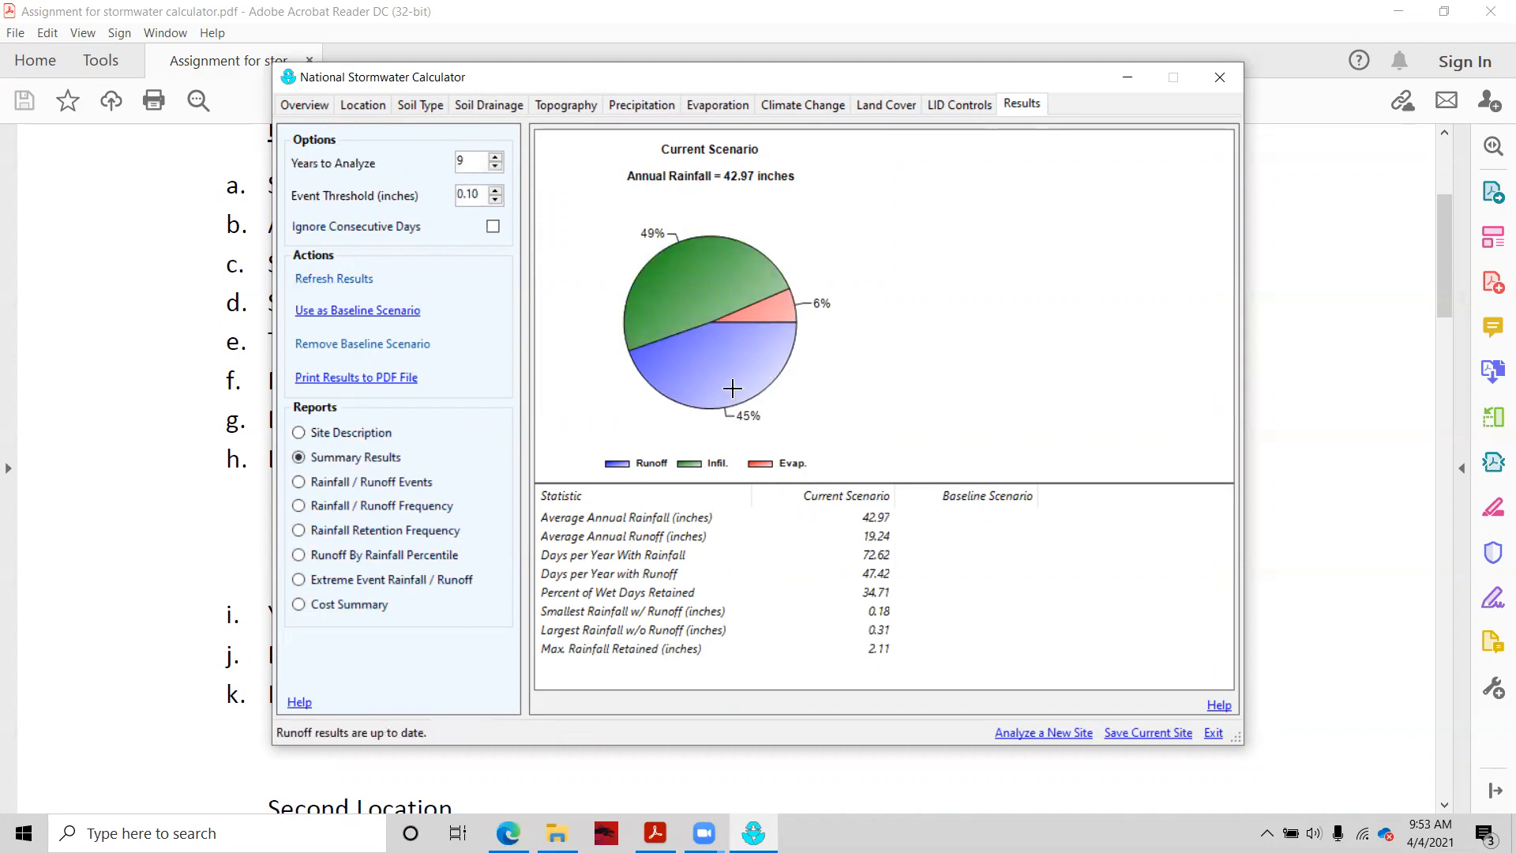
Review the site description, summary and runoff by rainfall percentile reports, and use these results as the baseline scenario.
{"action": "left_click", "coordinate": [300, 434]}
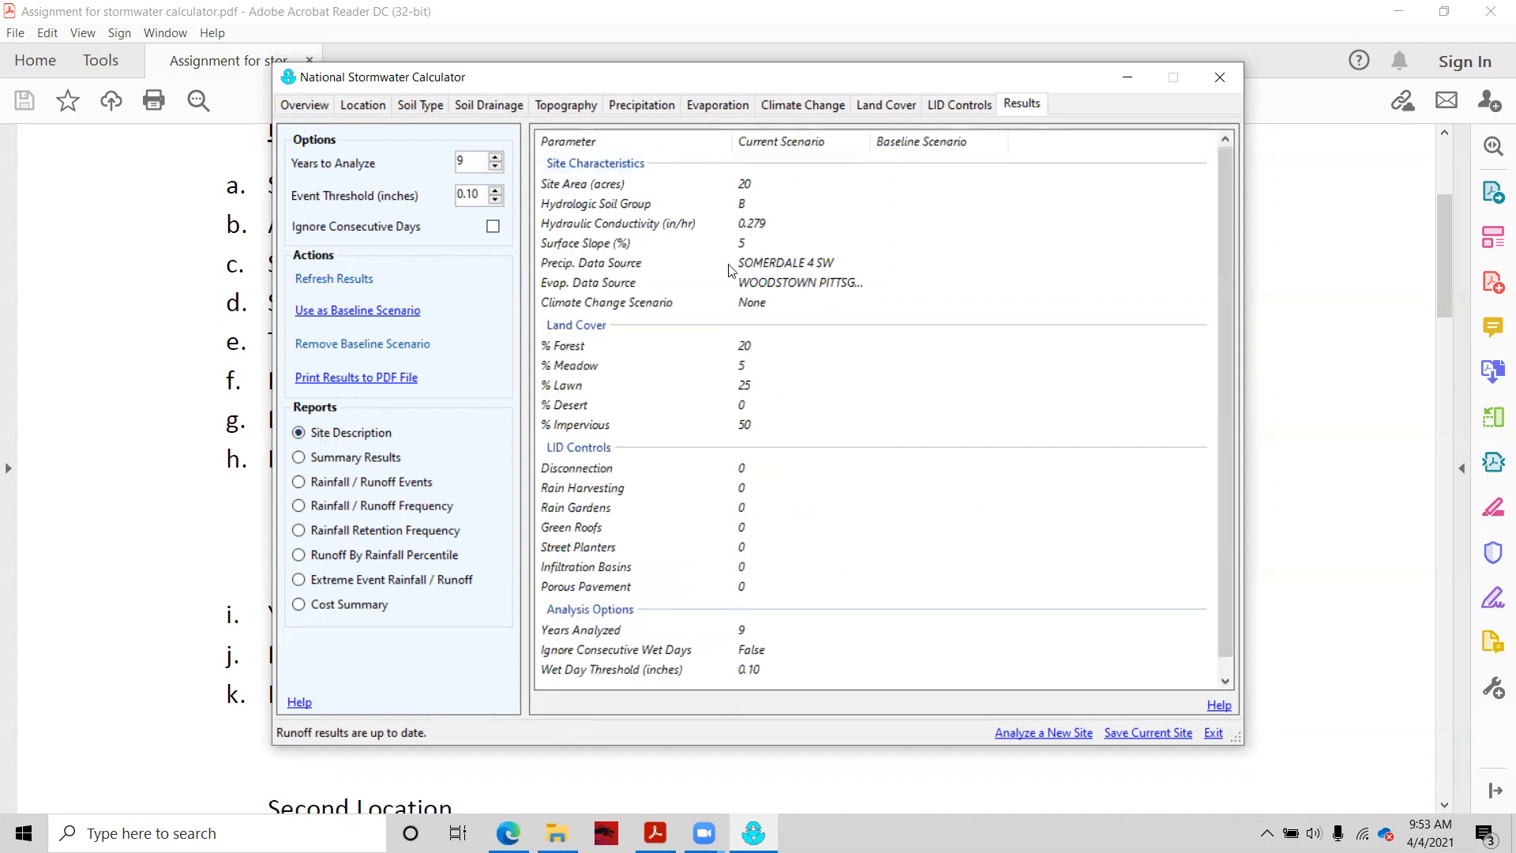
{"action": "left_click", "coordinate": [299, 457]}
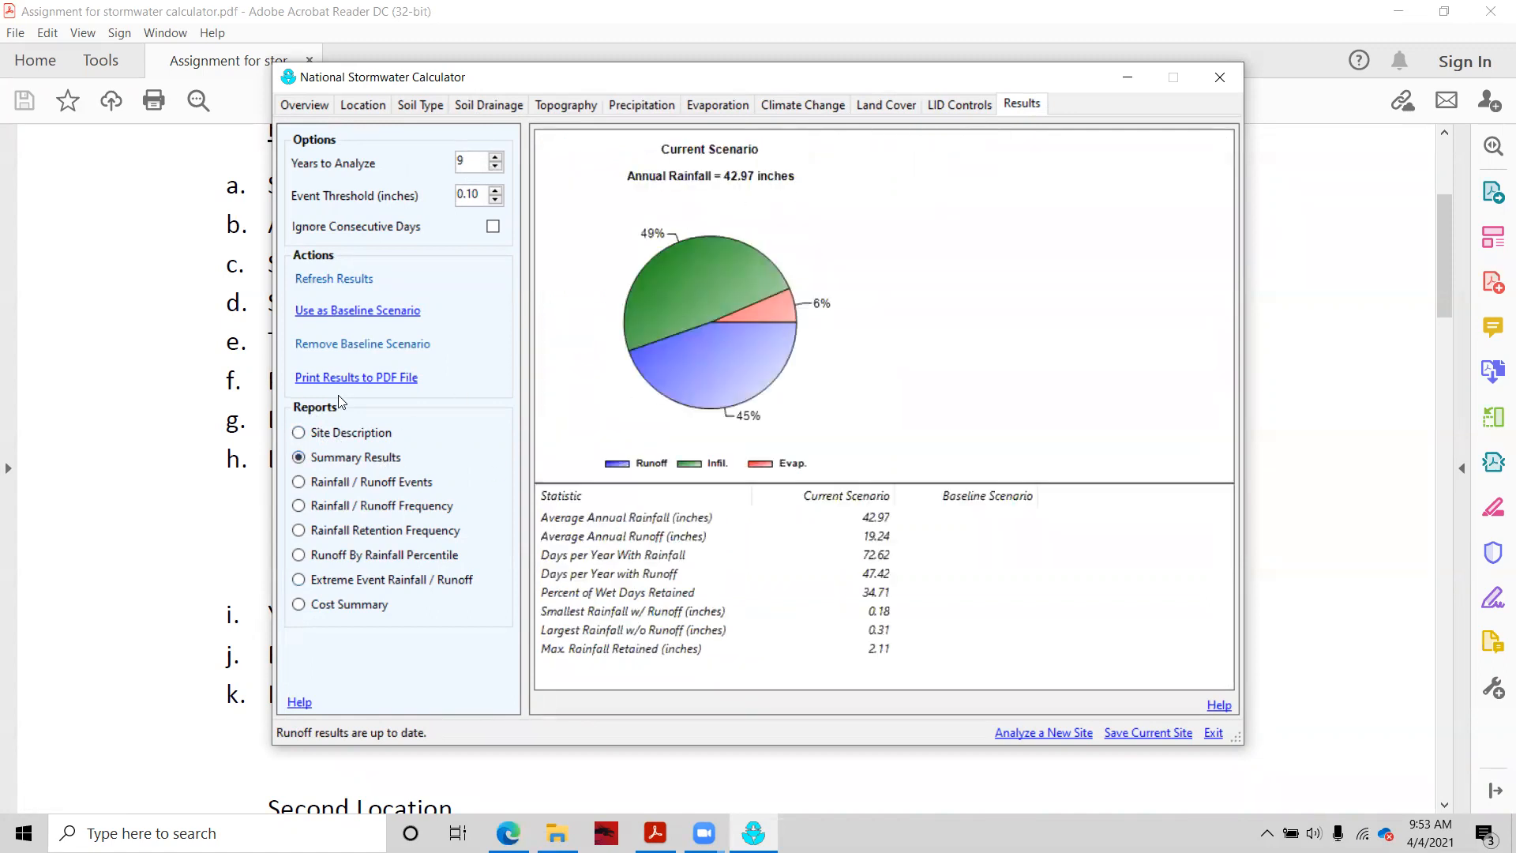
{"action": "left_click", "coordinate": [332, 555]}
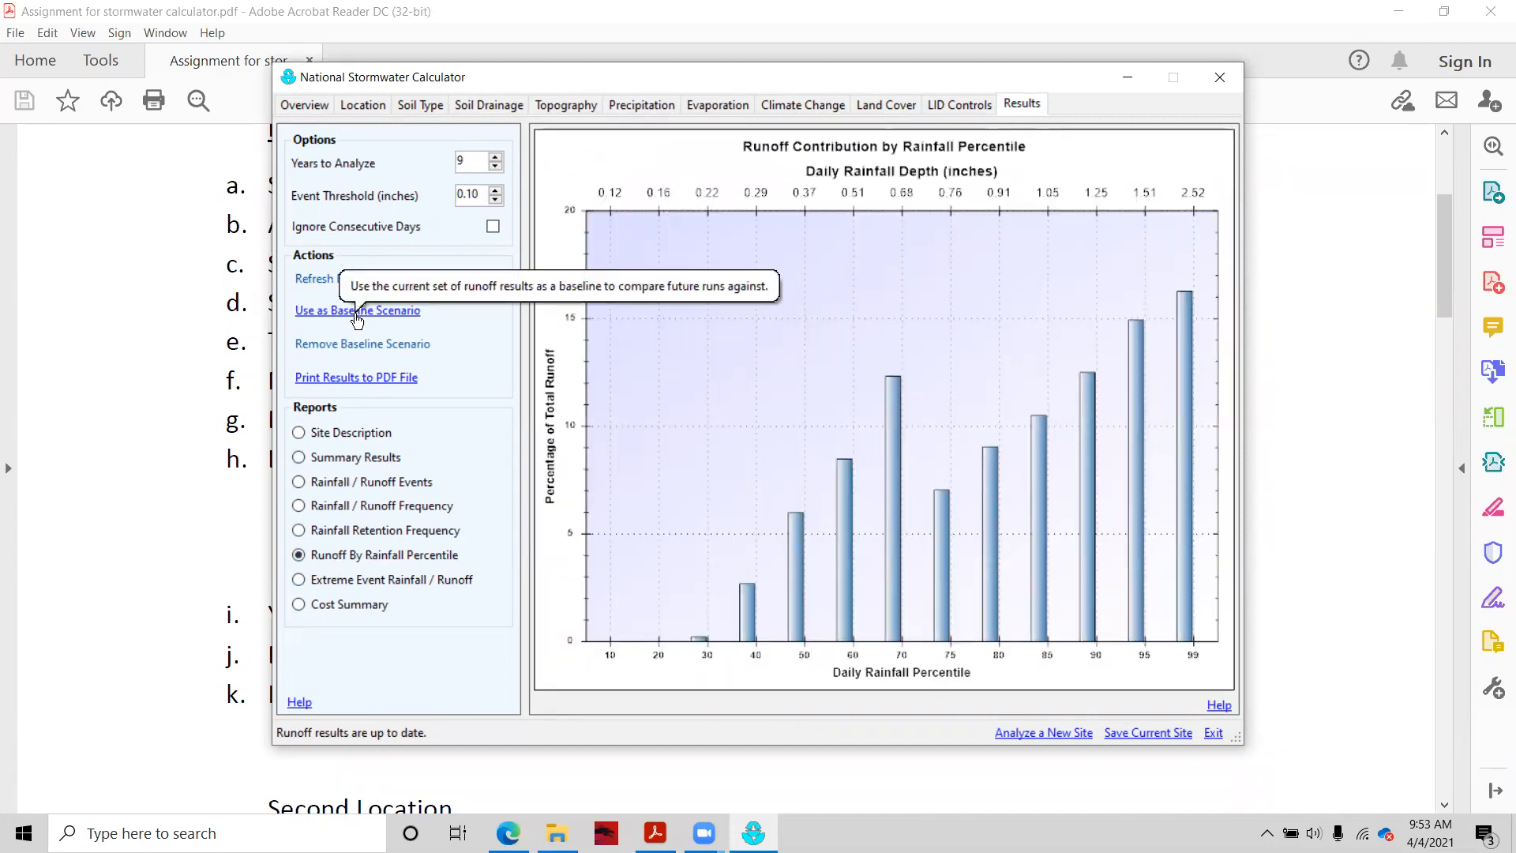
{"action": "left_click", "coordinate": [325, 313]}
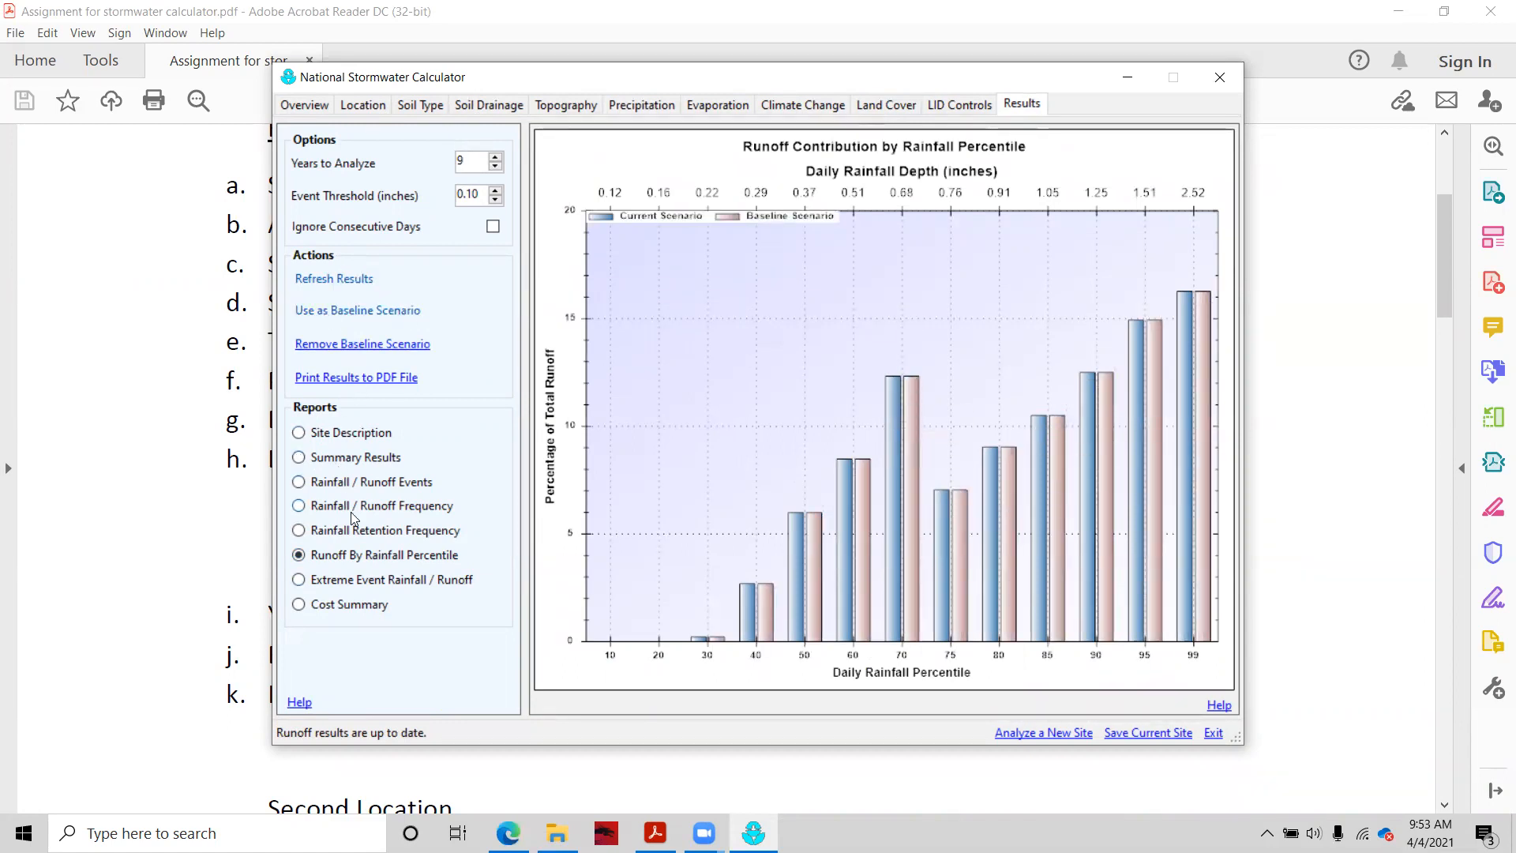
Look up the green infrastructure percentages for Location 1 in the assignment PDF and return to the calculator's LID controls.
{"action": "left_click", "coordinate": [972, 108]}
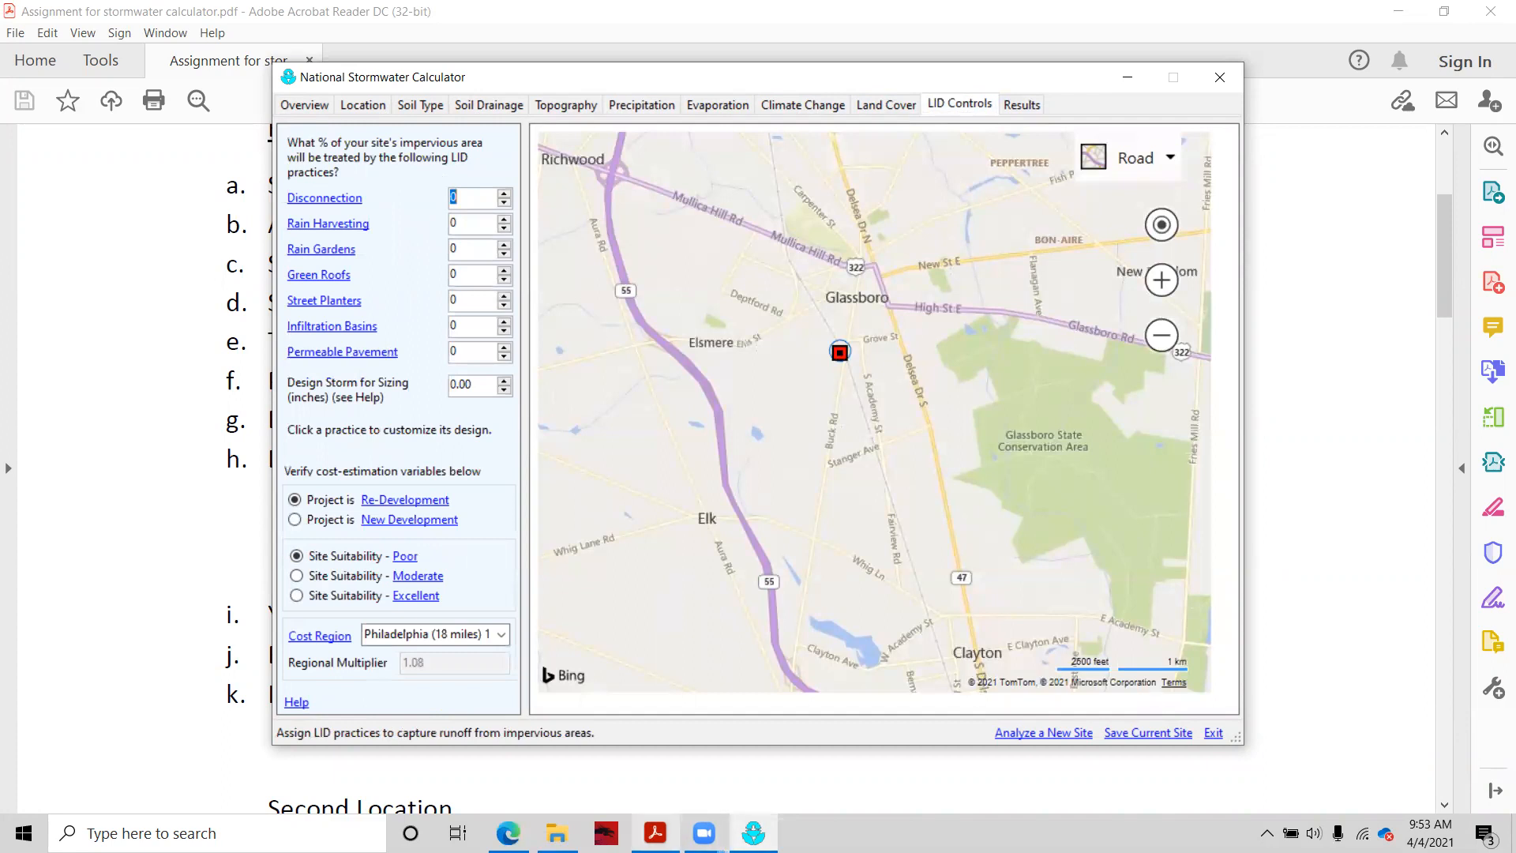
{"action": "left_click", "coordinate": [655, 833]}
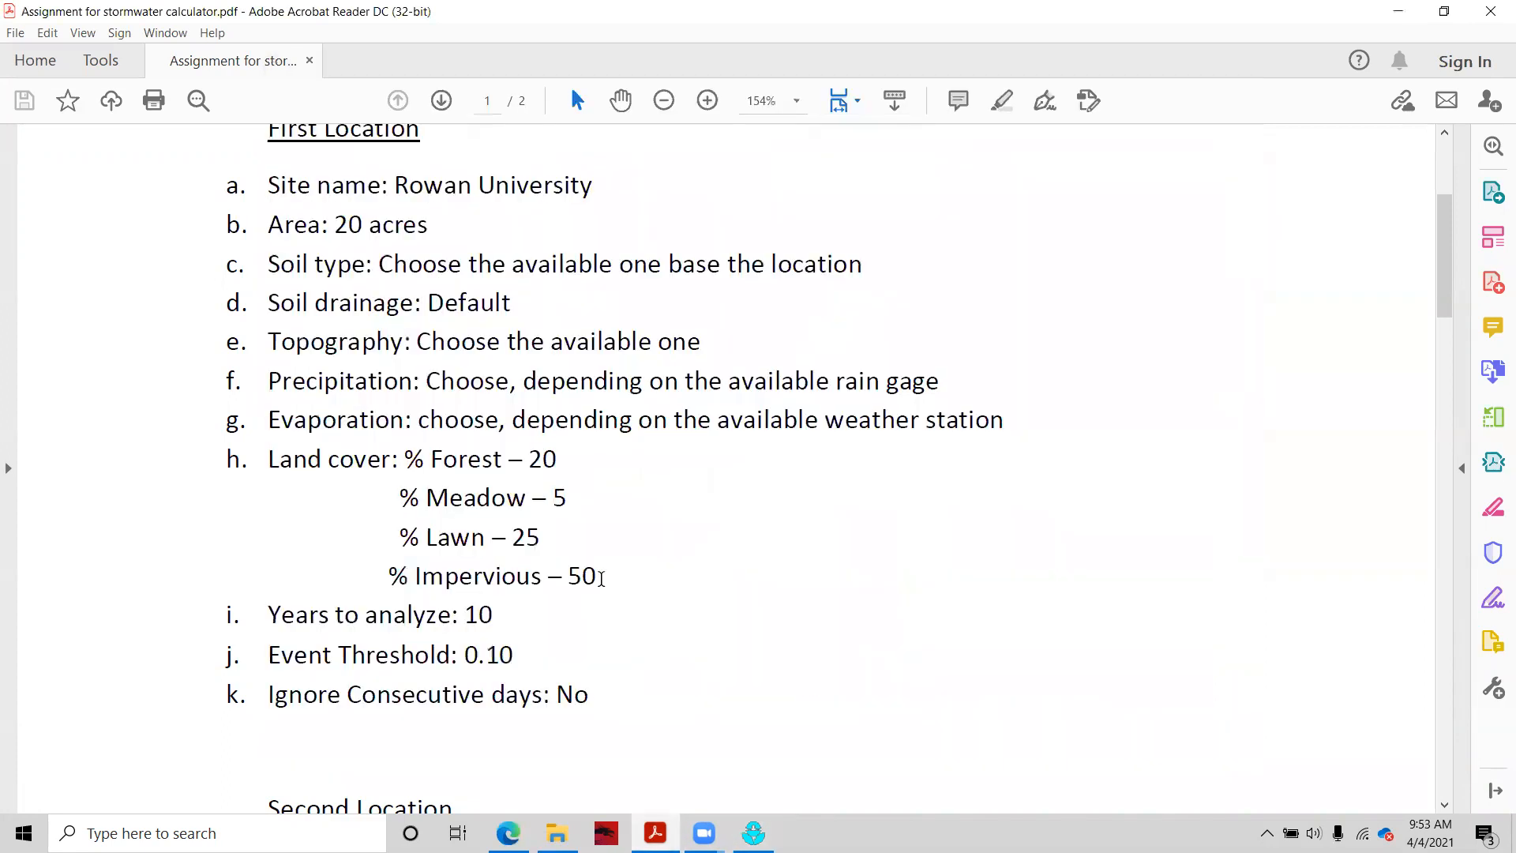
{"action": "scroll", "coordinate": [602, 580], "scroll_direction": "down", "scroll_amount": 3}
{"action": "scroll", "coordinate": [613, 549], "scroll_direction": "down", "scroll_amount": 9}
{"action": "scroll", "coordinate": [620, 557], "scroll_direction": "down", "scroll_amount": 8}
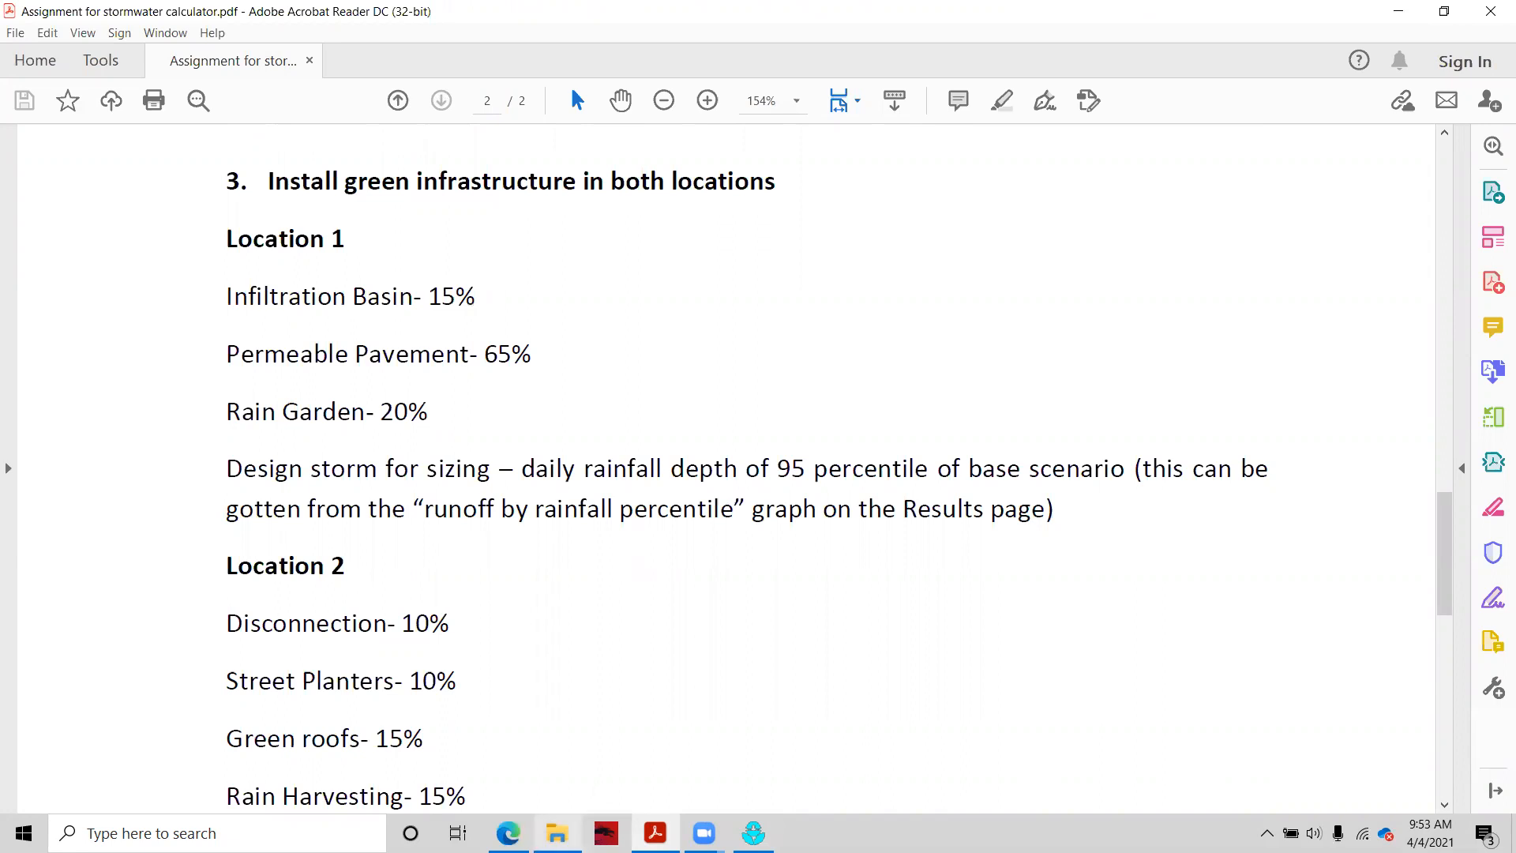
{"action": "left_click", "coordinate": [509, 833]}
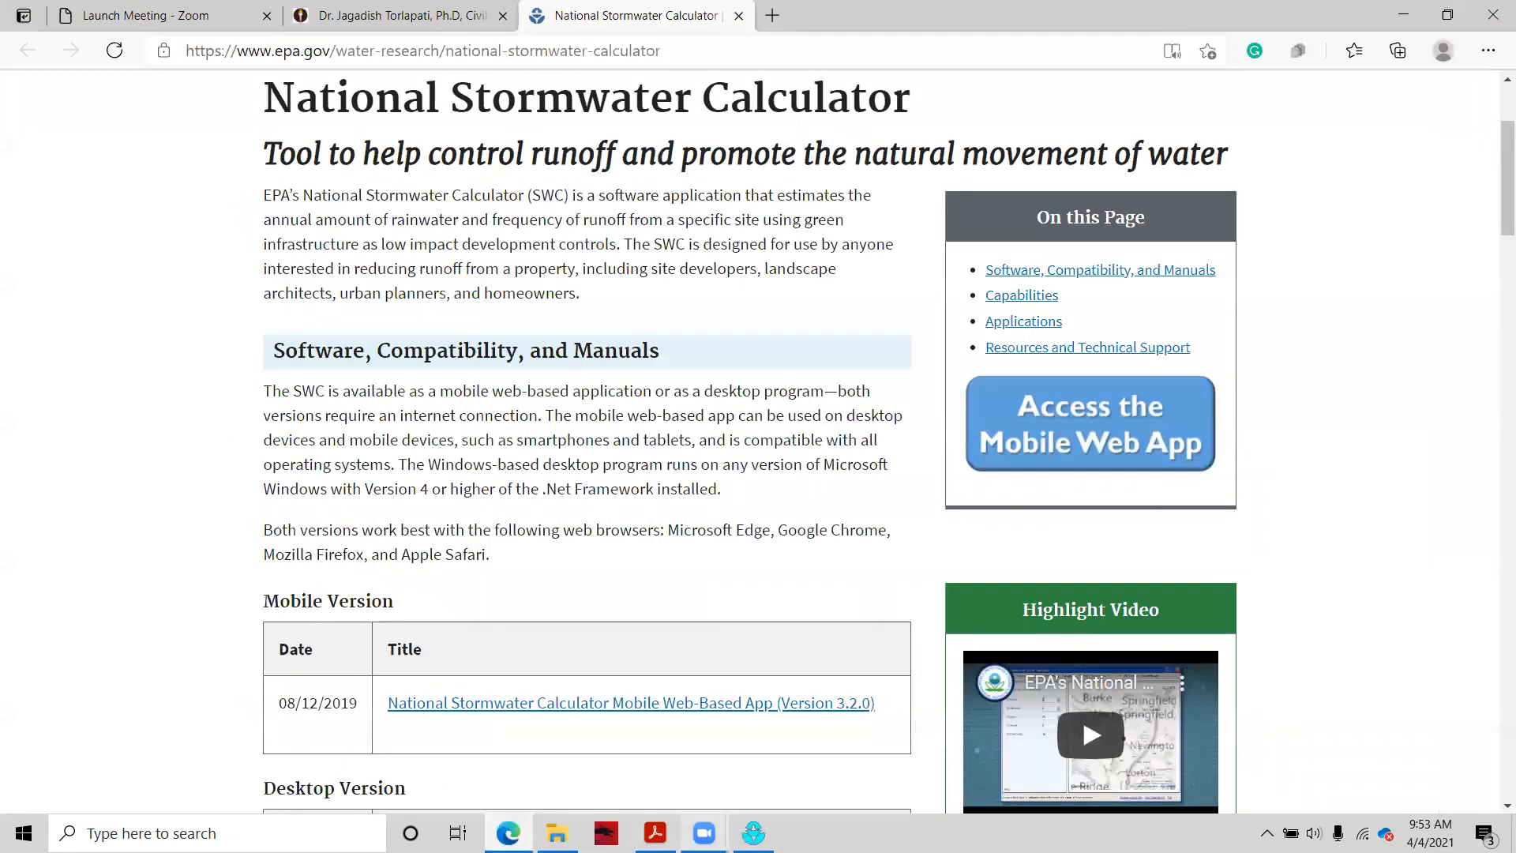
{"action": "left_click", "coordinate": [753, 833]}
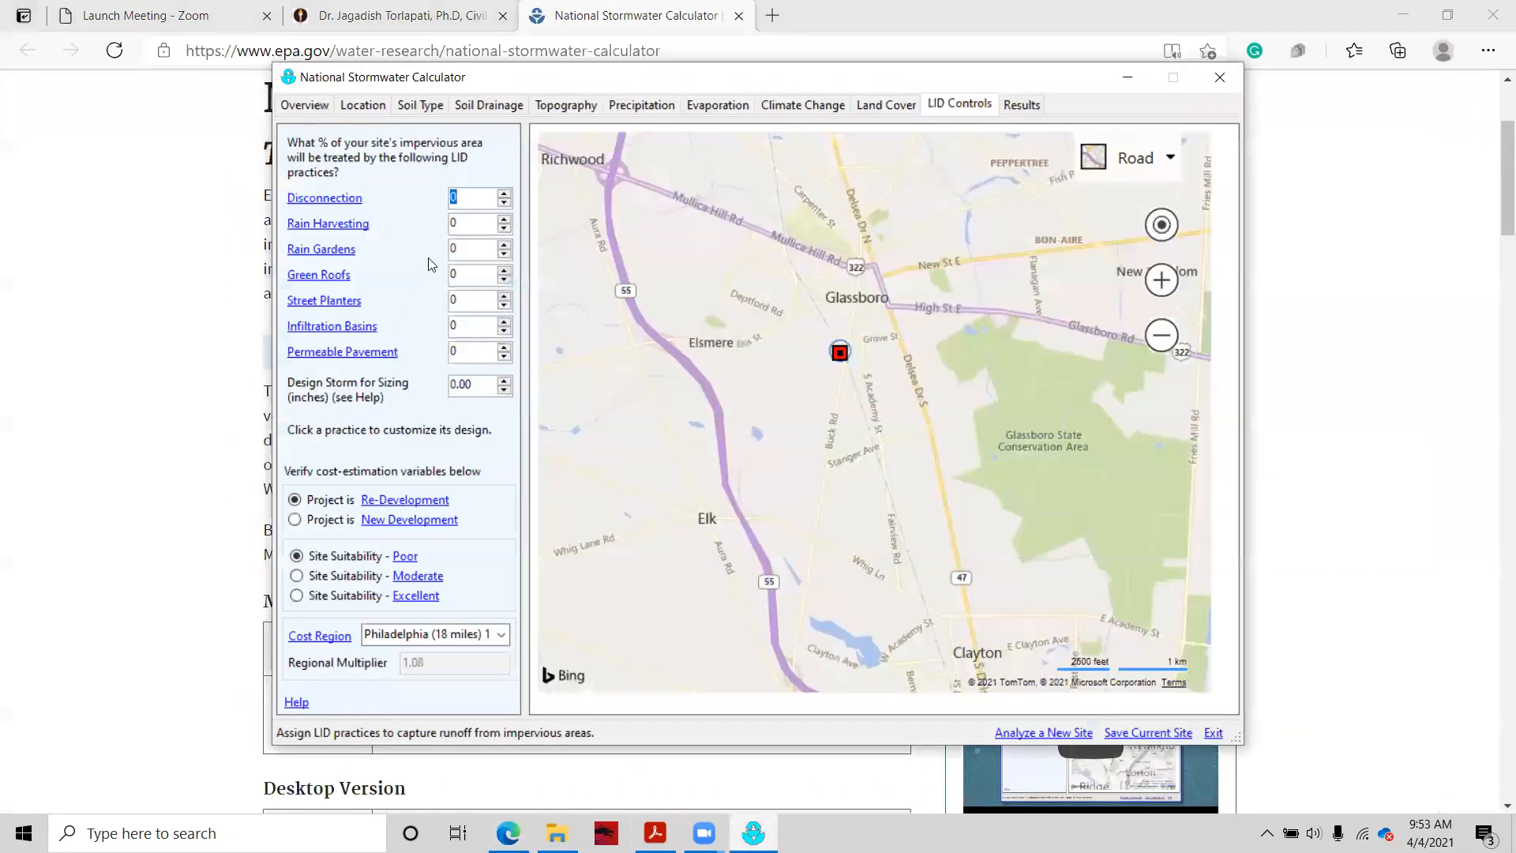
Set the LID controls to 15% rain harvesting, 25% infiltration basins and 10% permeable pavement, with a design storm for sizing of 95.
{"action": "left_click", "coordinate": [466, 224]}
{"action": "type", "text": "15"}
{"action": "left_click", "coordinate": [462, 325]}
{"action": "type", "text": "25"}
{"action": "left_click", "coordinate": [458, 353]}
{"action": "type", "text": "10"}
{"action": "left_click_drag", "start_coordinate": [474, 385], "coordinate": [421, 376]}
{"action": "type", "text": "95"}
Show the summary results report and refresh the runoff results for the scenario with LID controls.
{"action": "left_click", "coordinate": [1018, 108]}
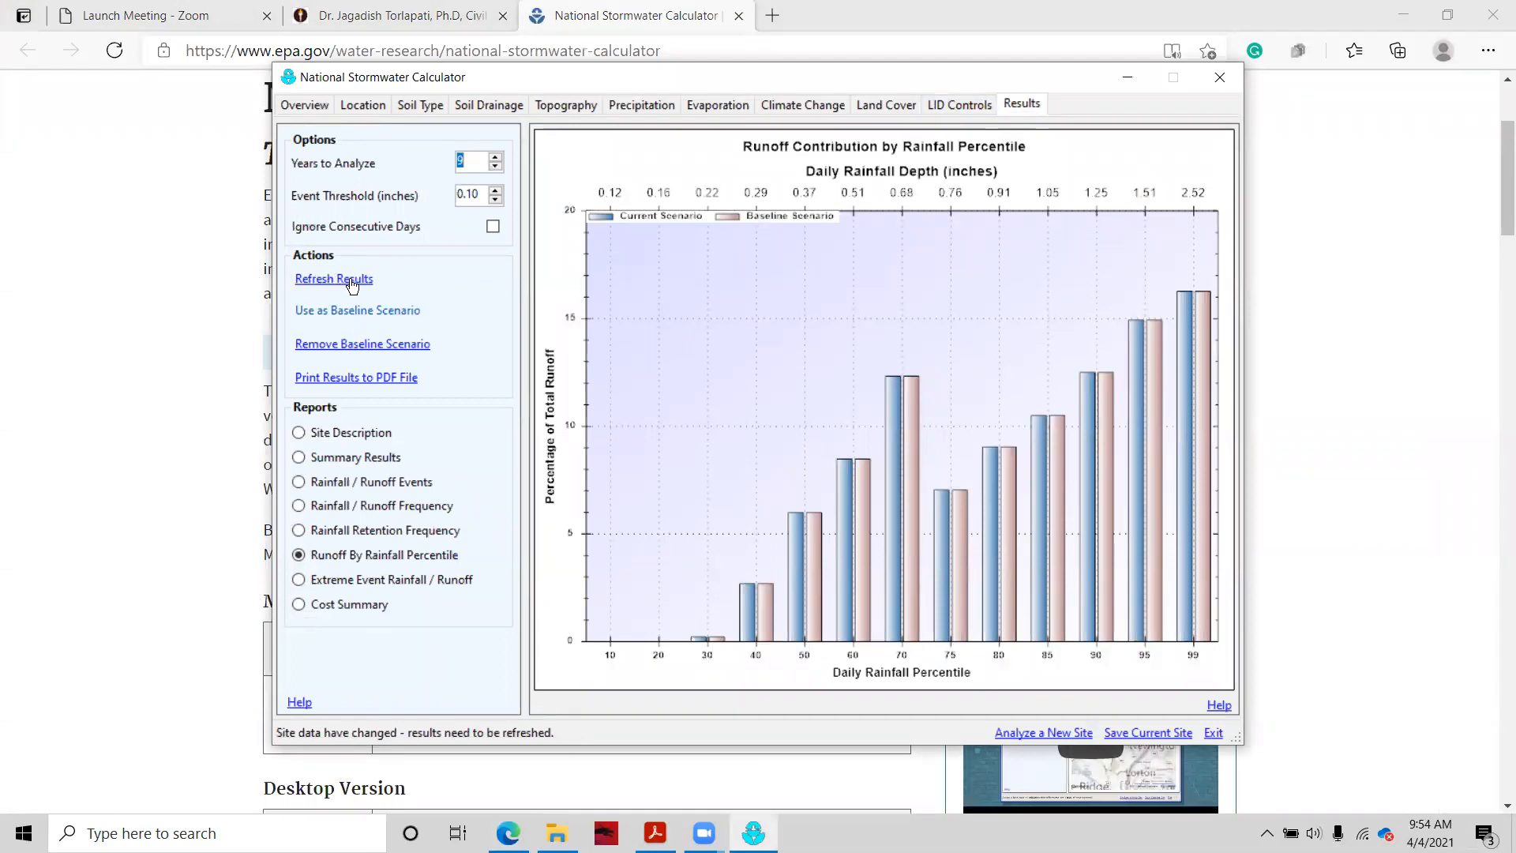
{"action": "left_click", "coordinate": [352, 457]}
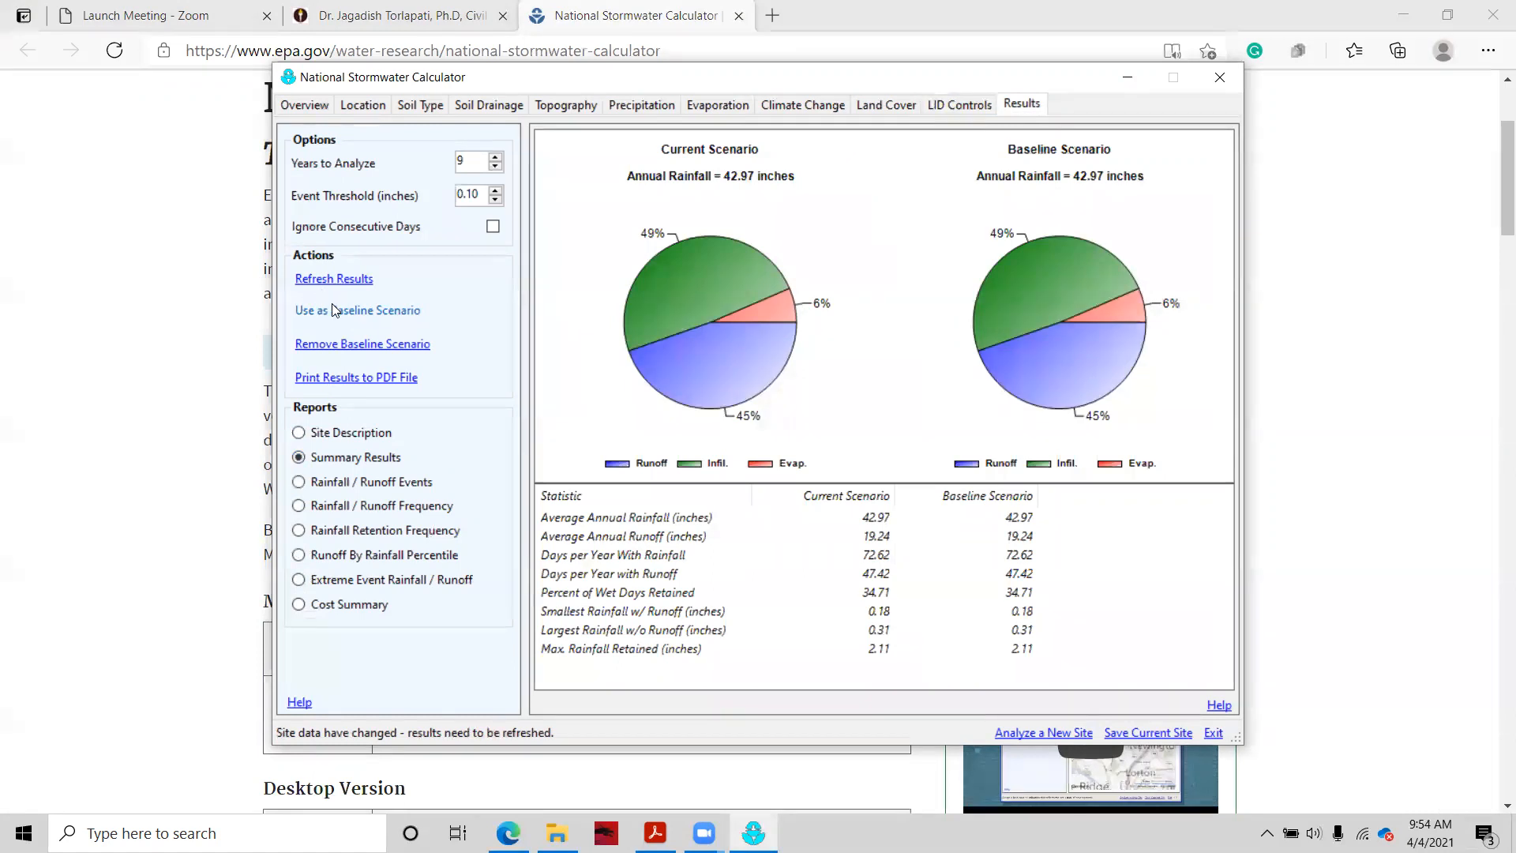
{"action": "left_click", "coordinate": [341, 278]}
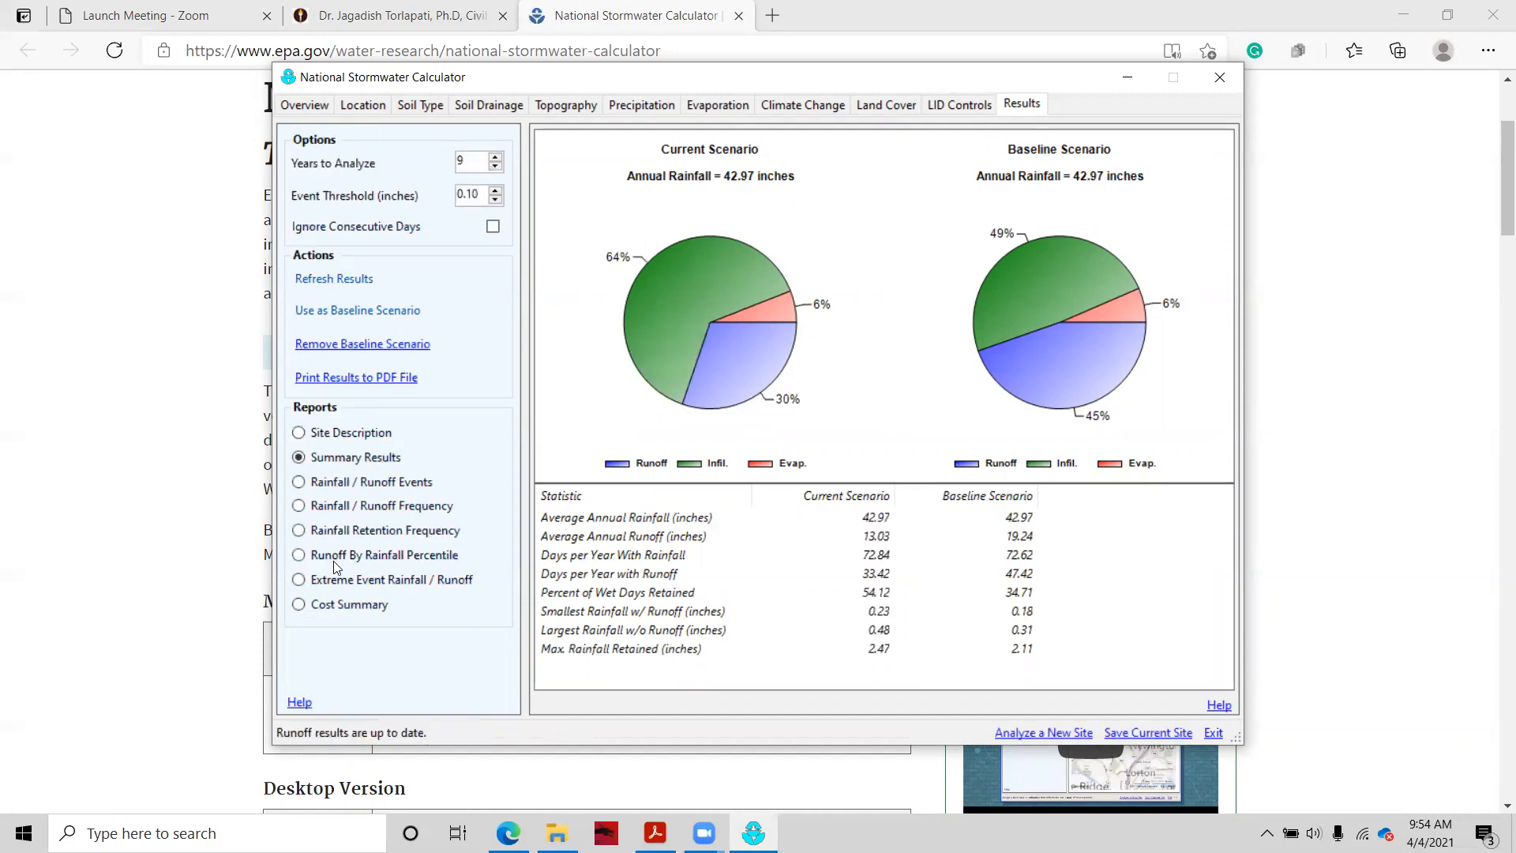
Compare the current and baseline scenarios in the runoff by rainfall percentile, site description and summary results reports.
{"action": "left_click", "coordinate": [343, 557]}
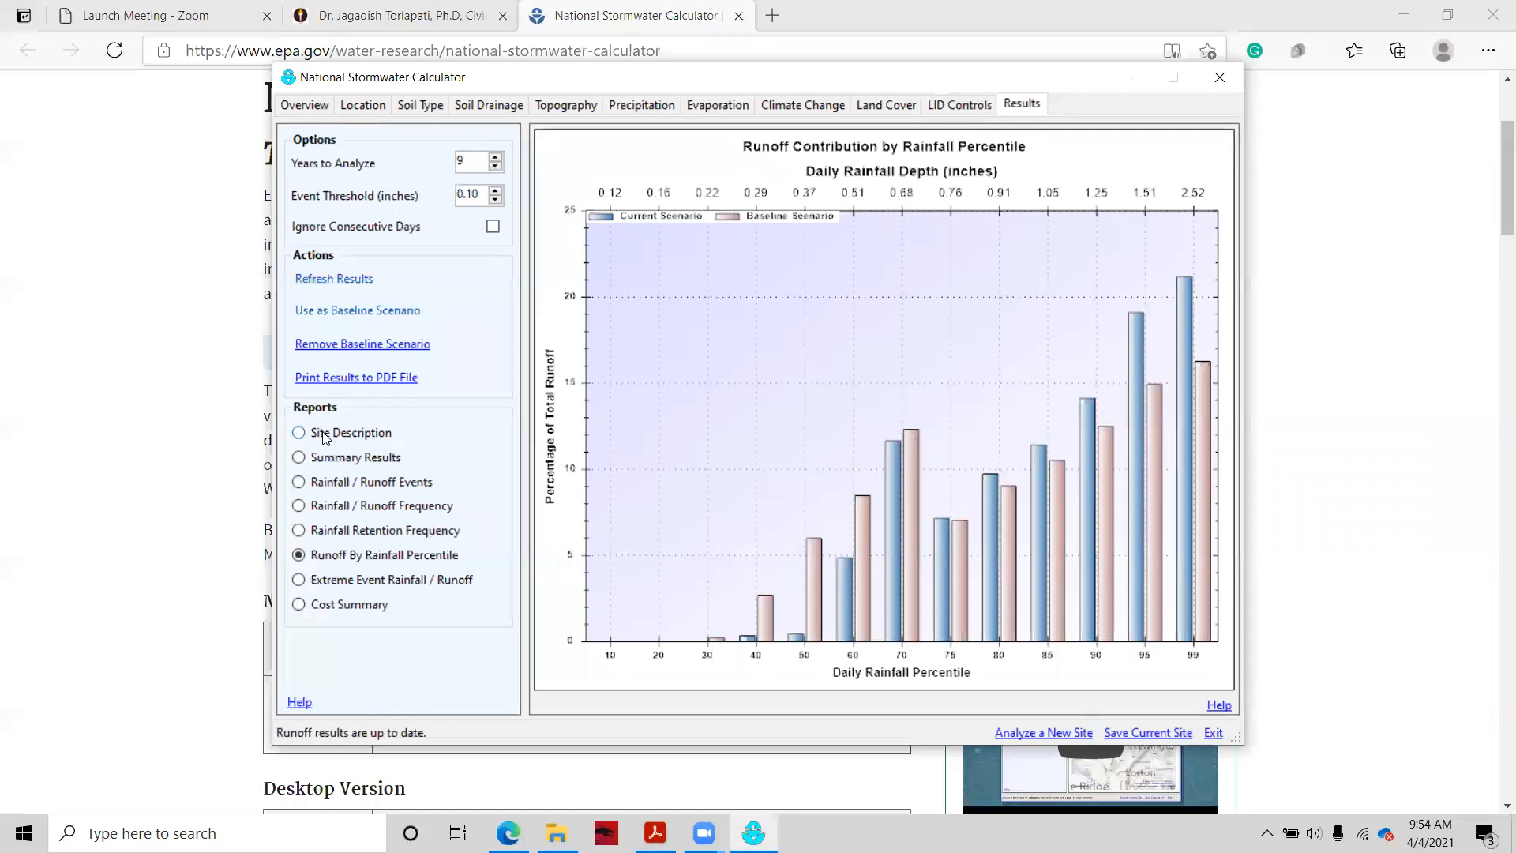
{"action": "left_click", "coordinate": [303, 433]}
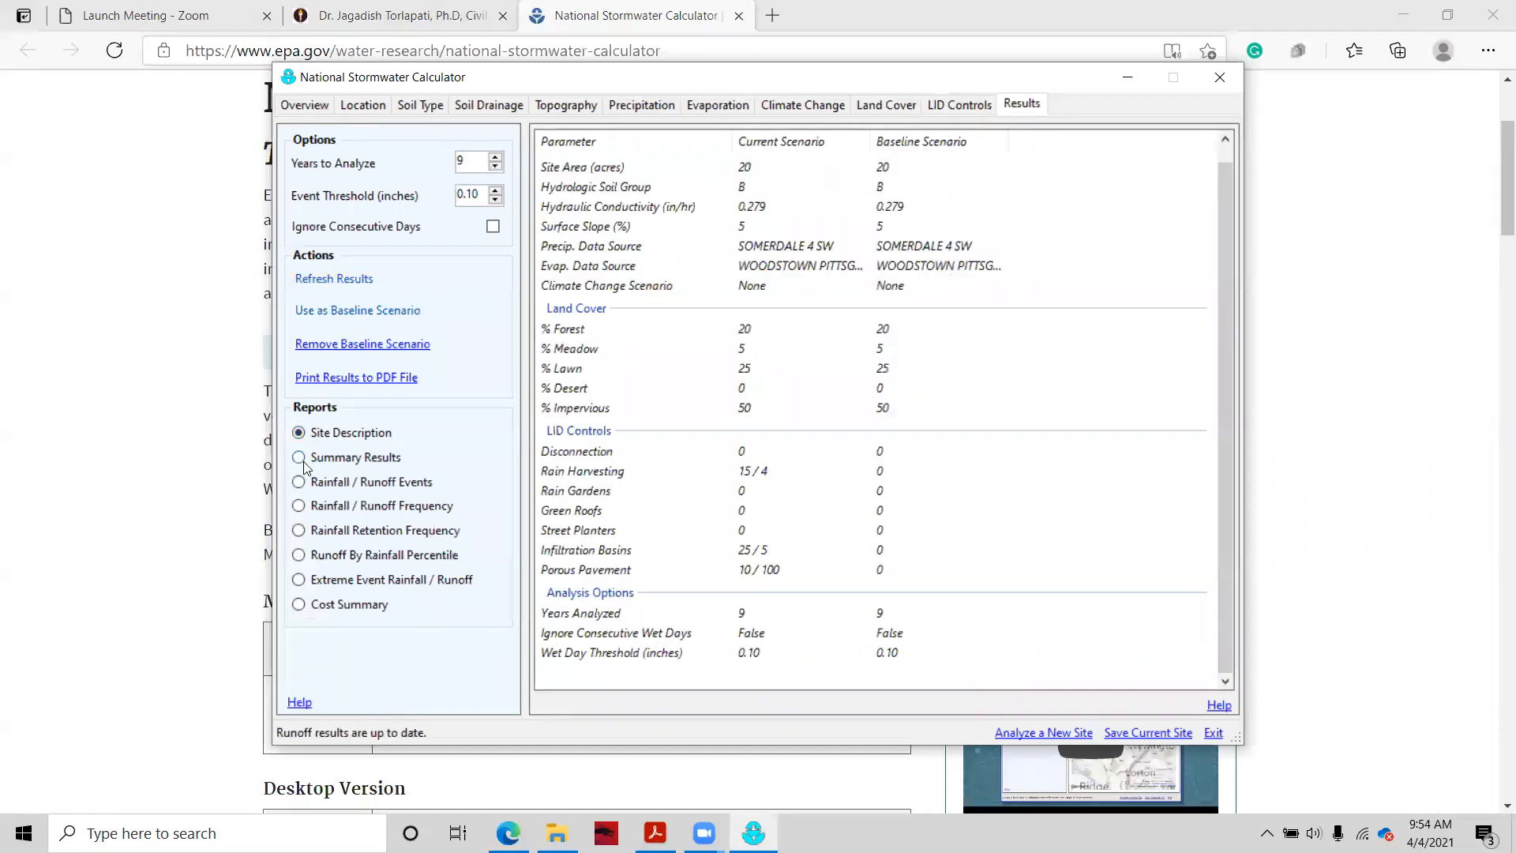
{"action": "left_click", "coordinate": [299, 459]}
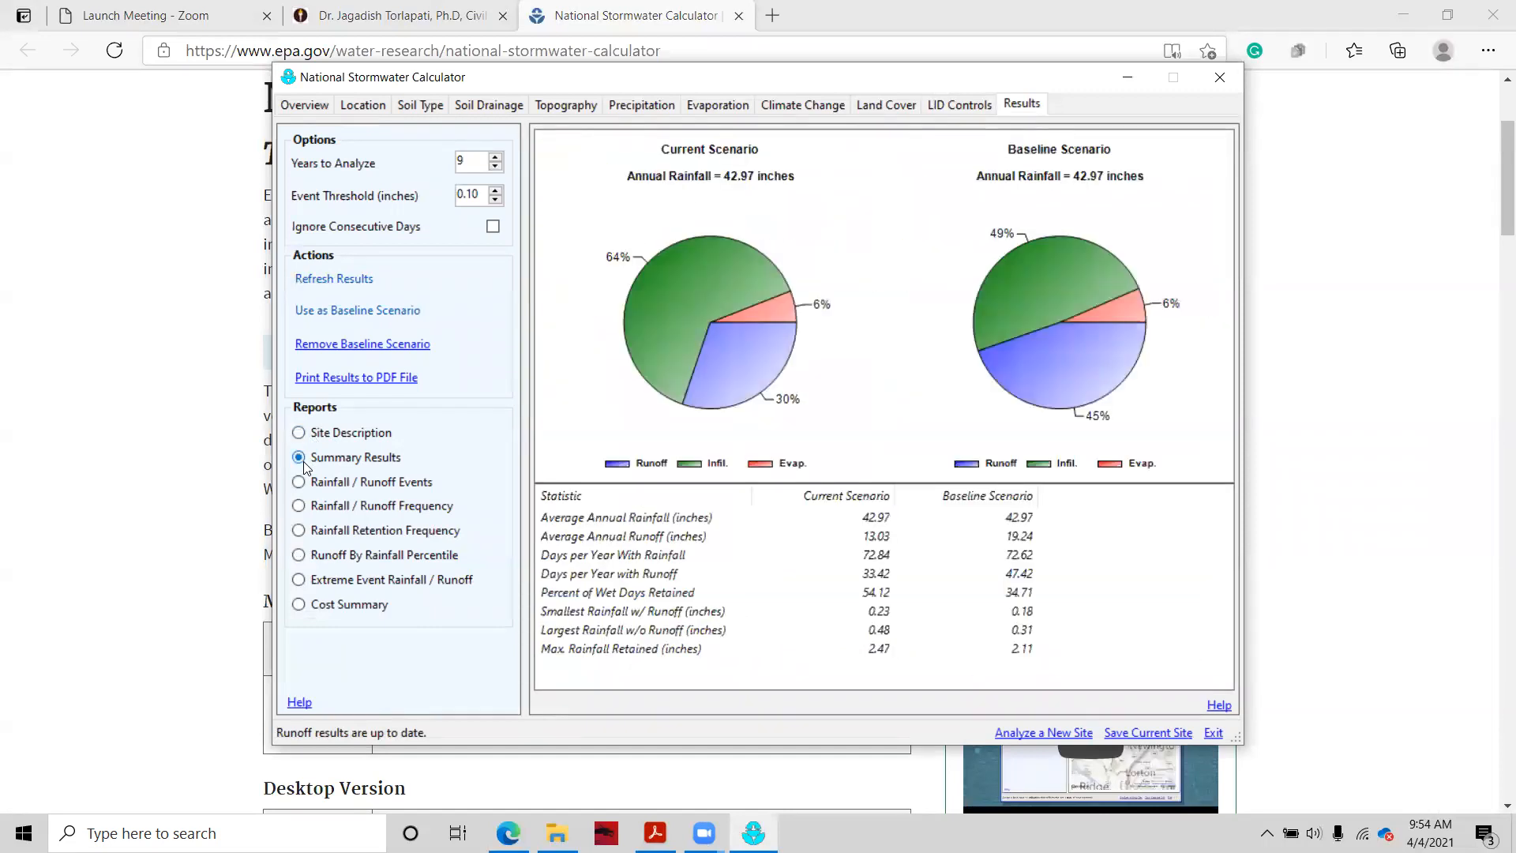
{"action": "left_click", "coordinate": [298, 555]}
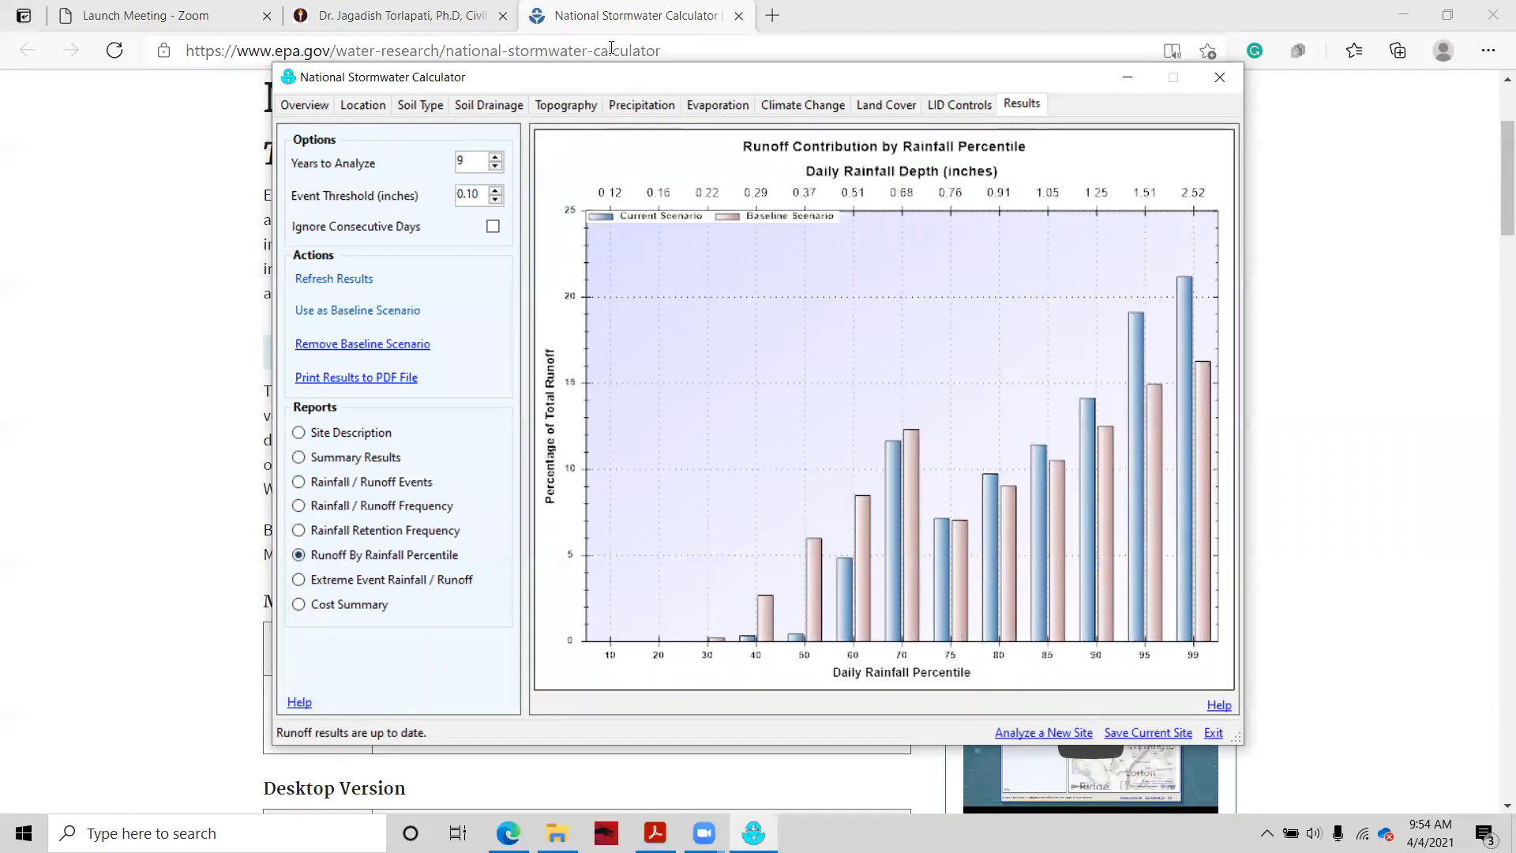